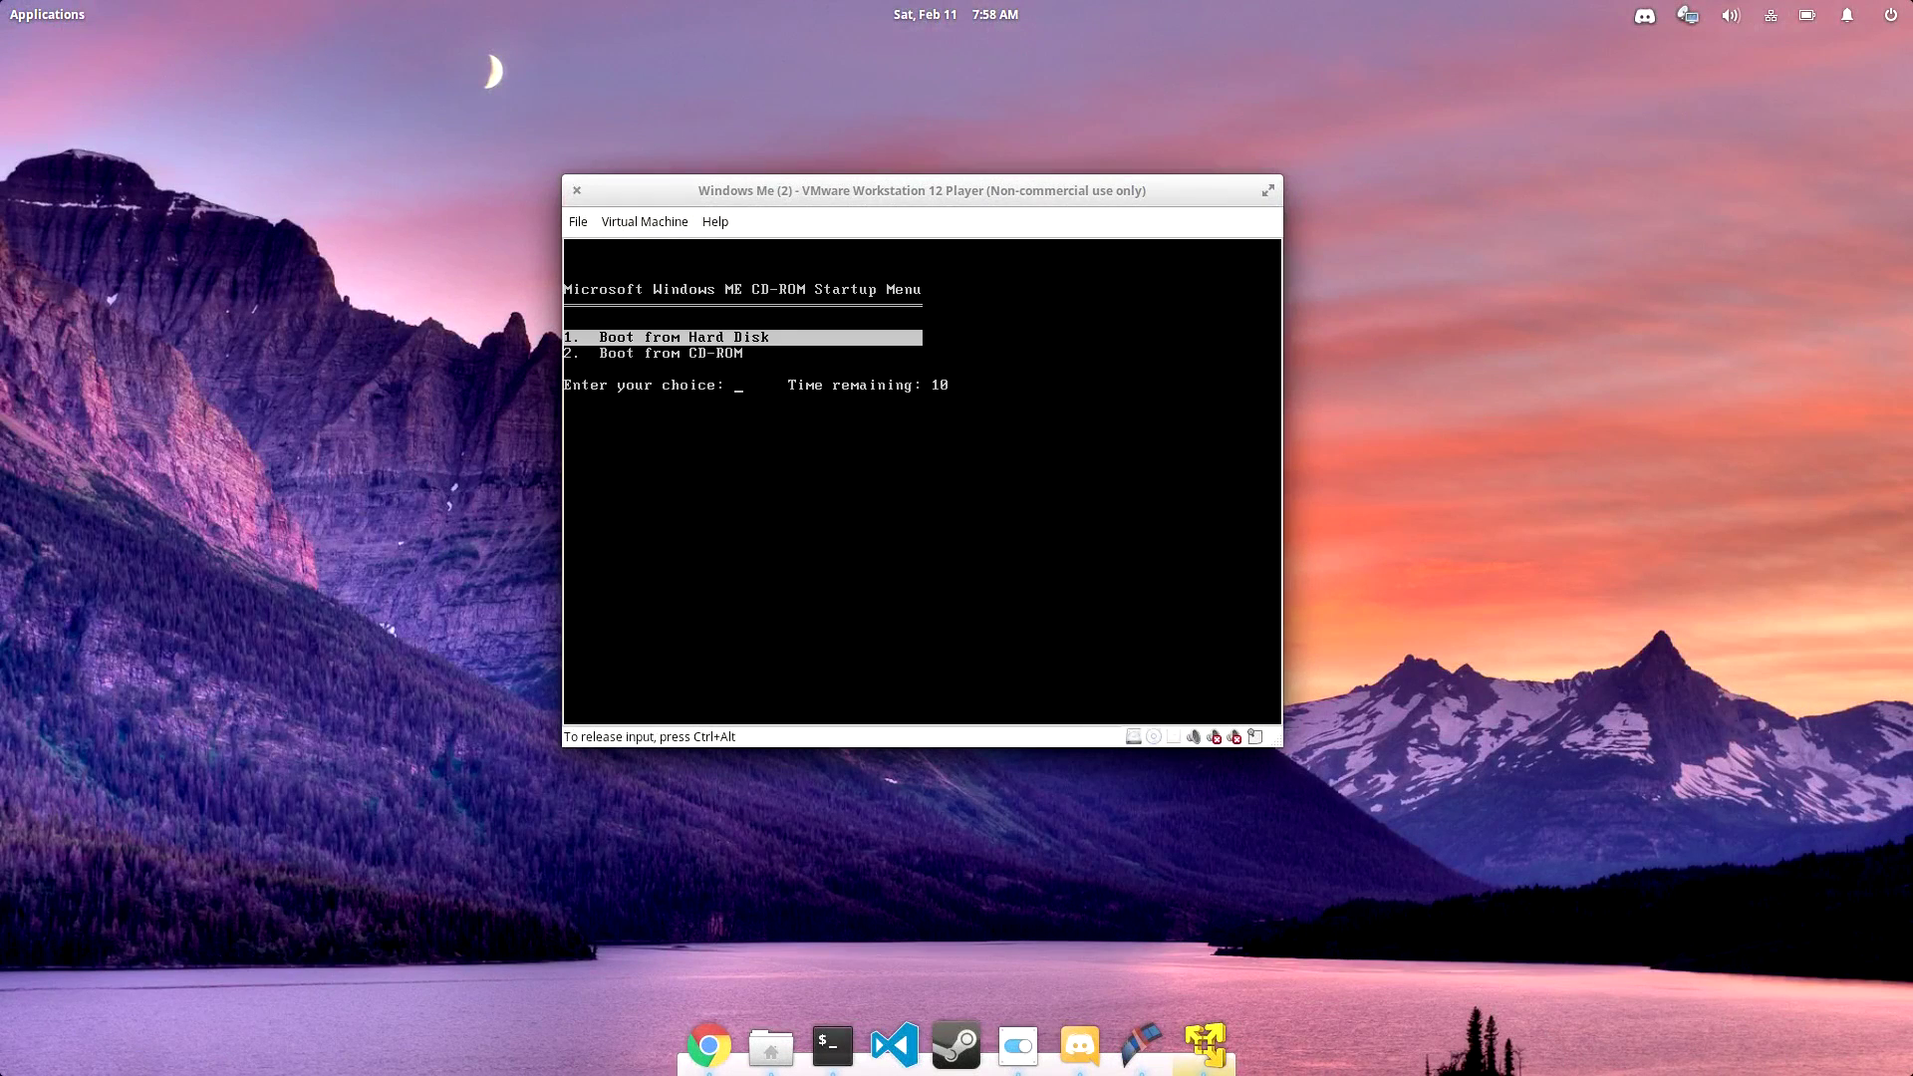
# Boot from the CD-ROM and start Windows Me Setup with CD-ROM support.
pyautogui.press('Down')
pyautogui.press('Return')
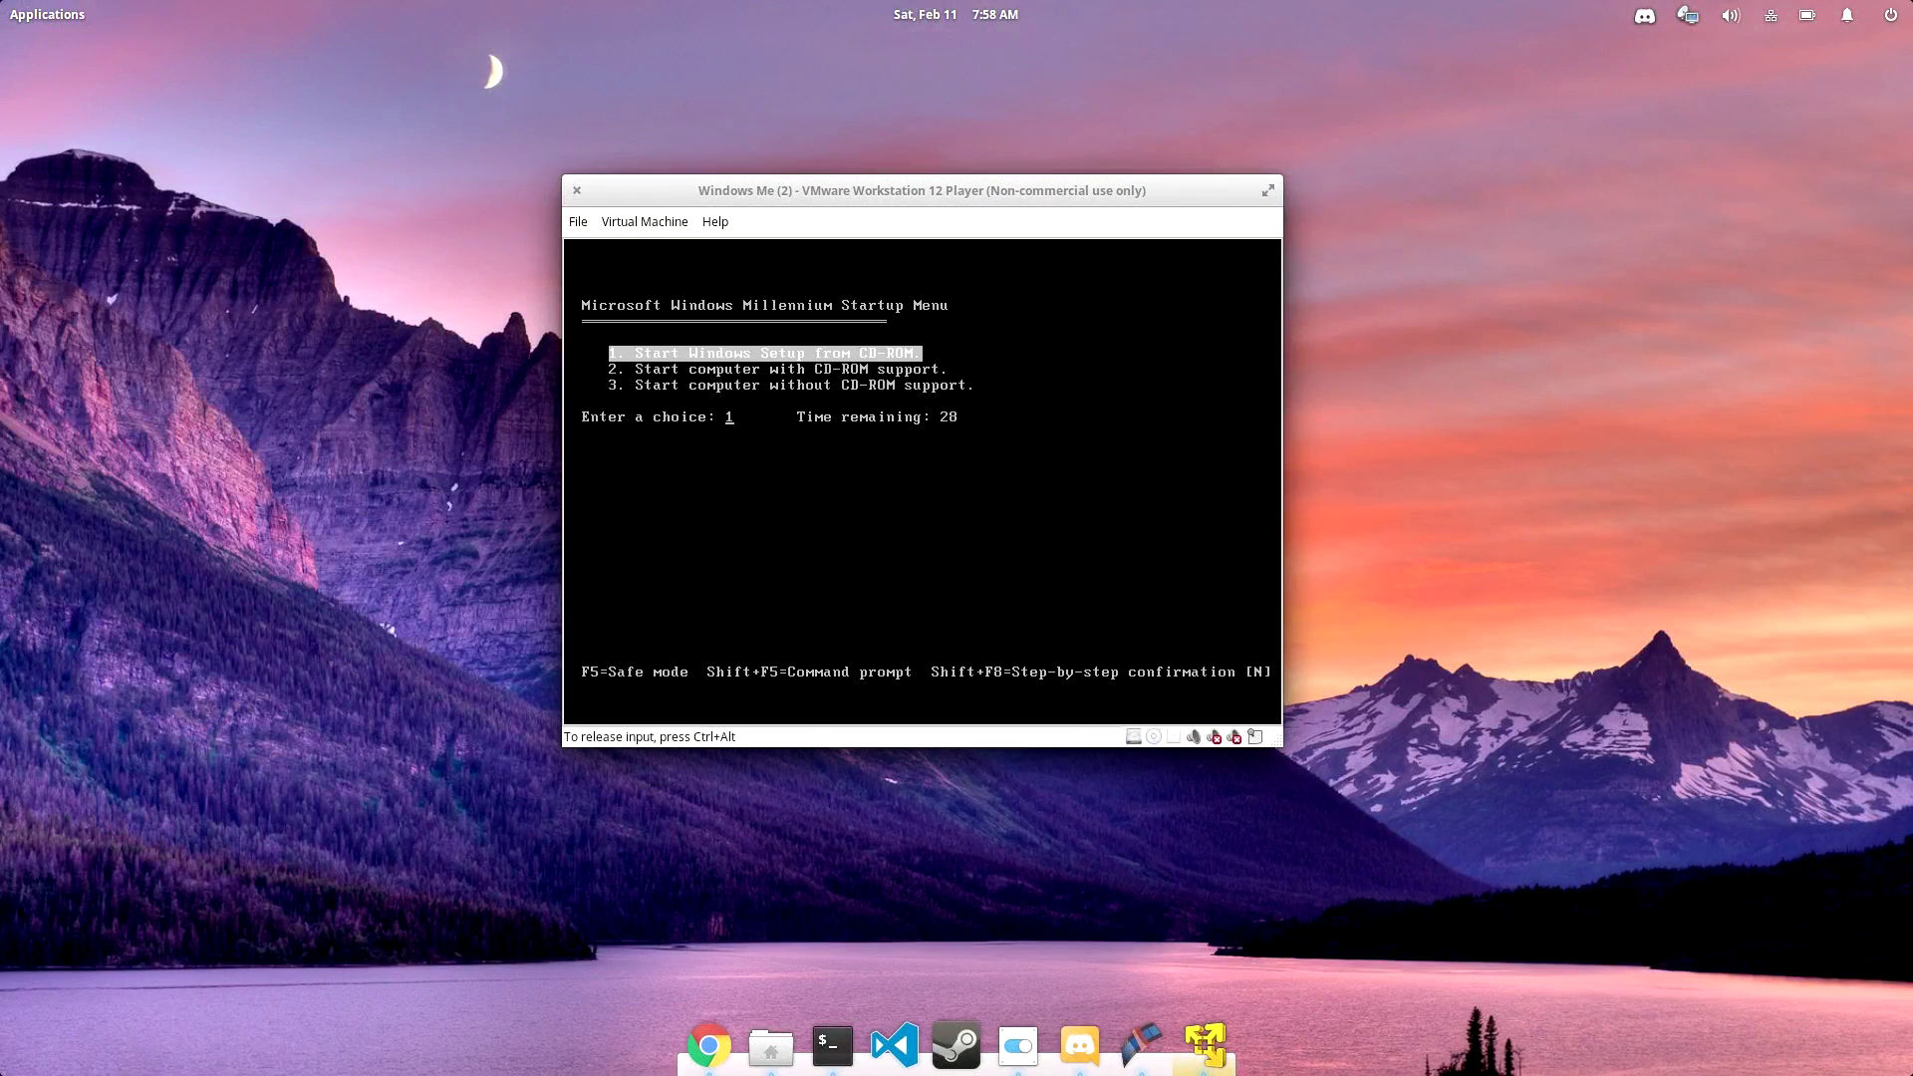
pyautogui.press('Down')
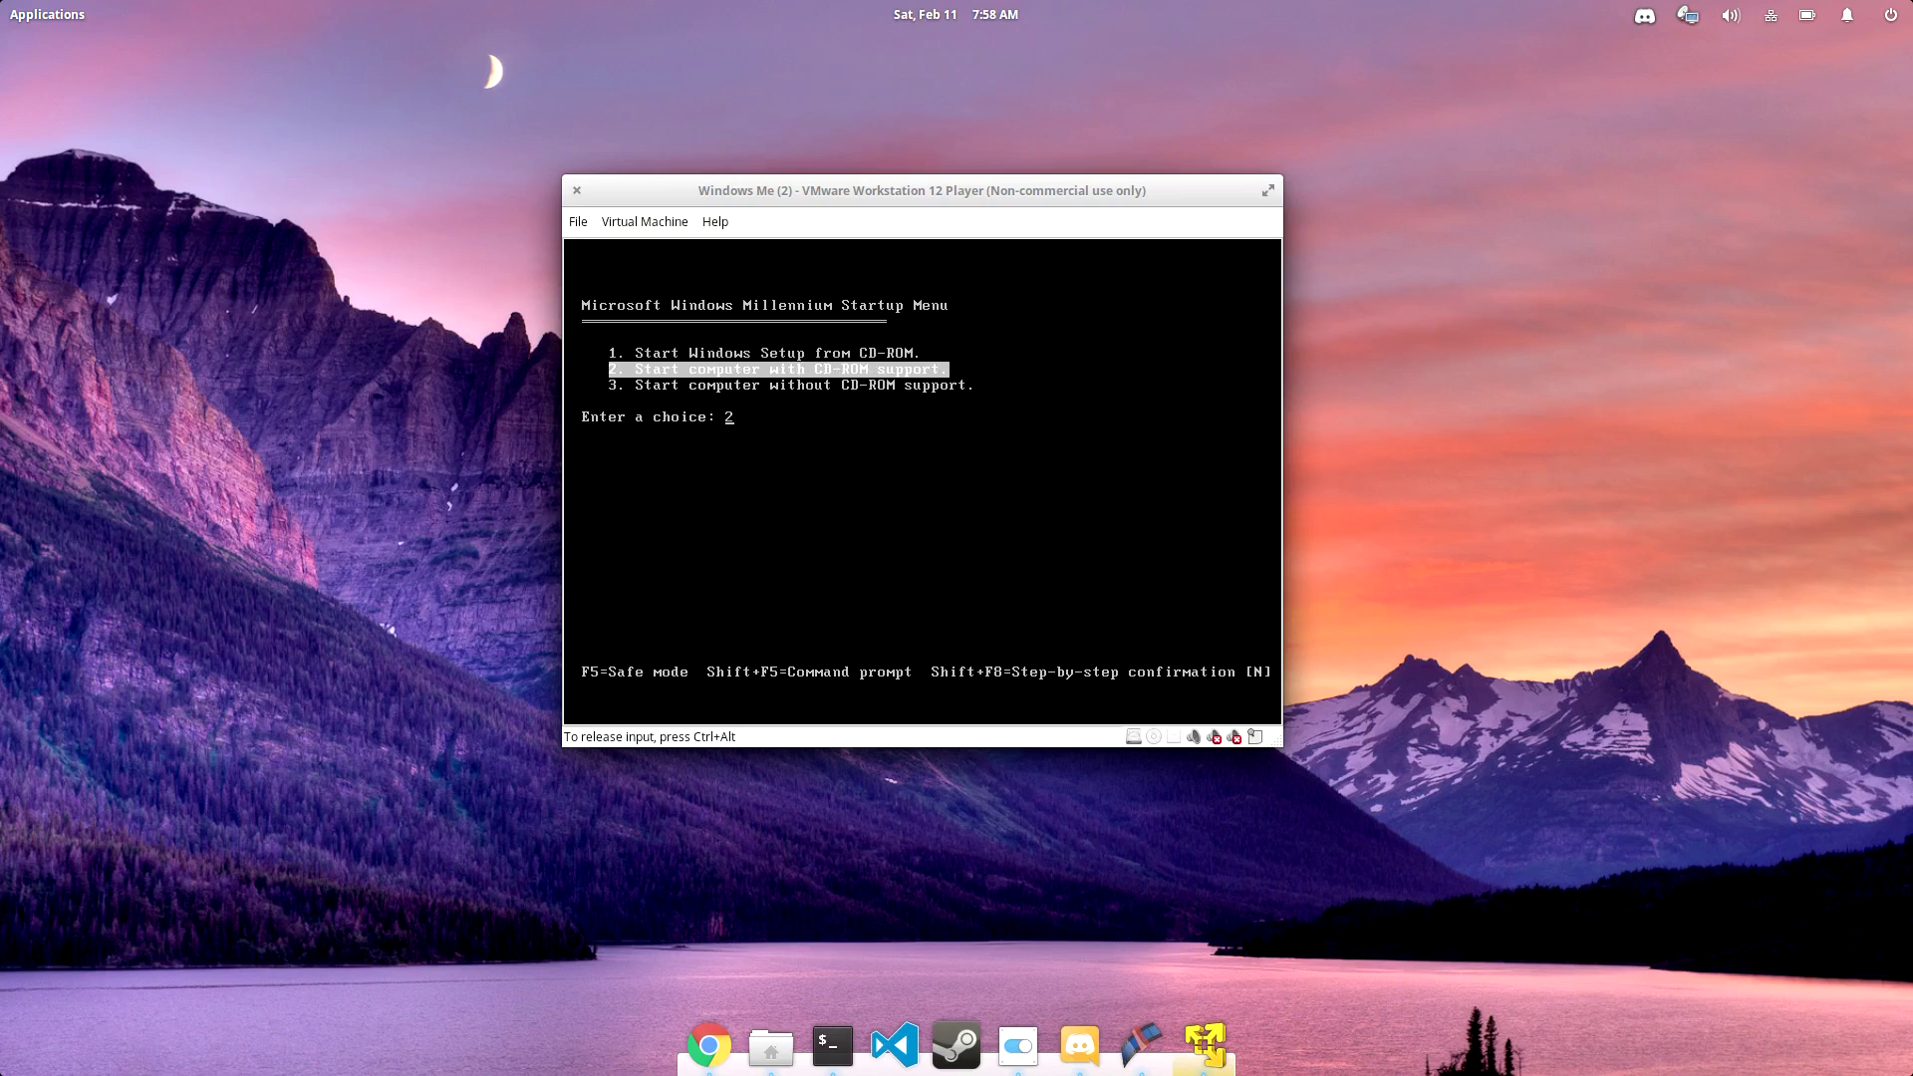
pyautogui.press('Return')
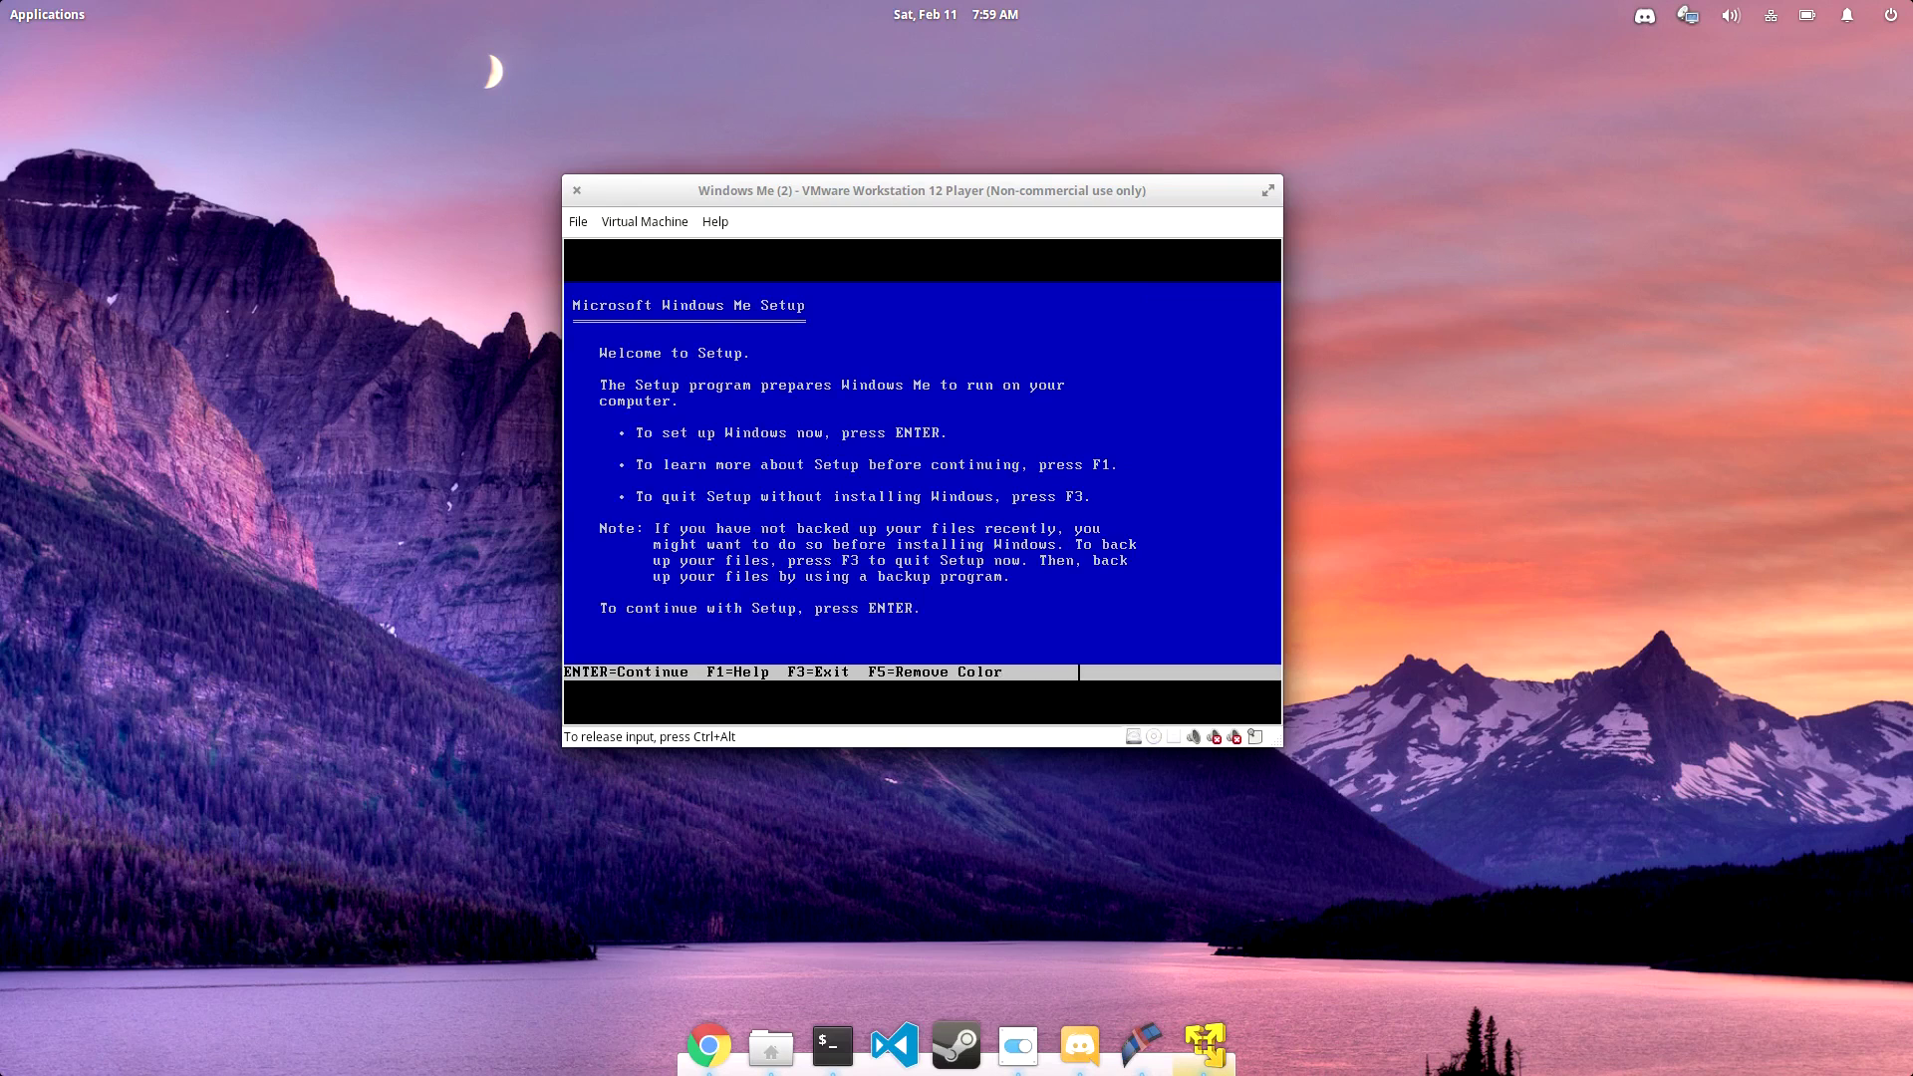
# Configure the unallocated disk space with large disk support enabled, then restart the machine.
pyautogui.press('Return')
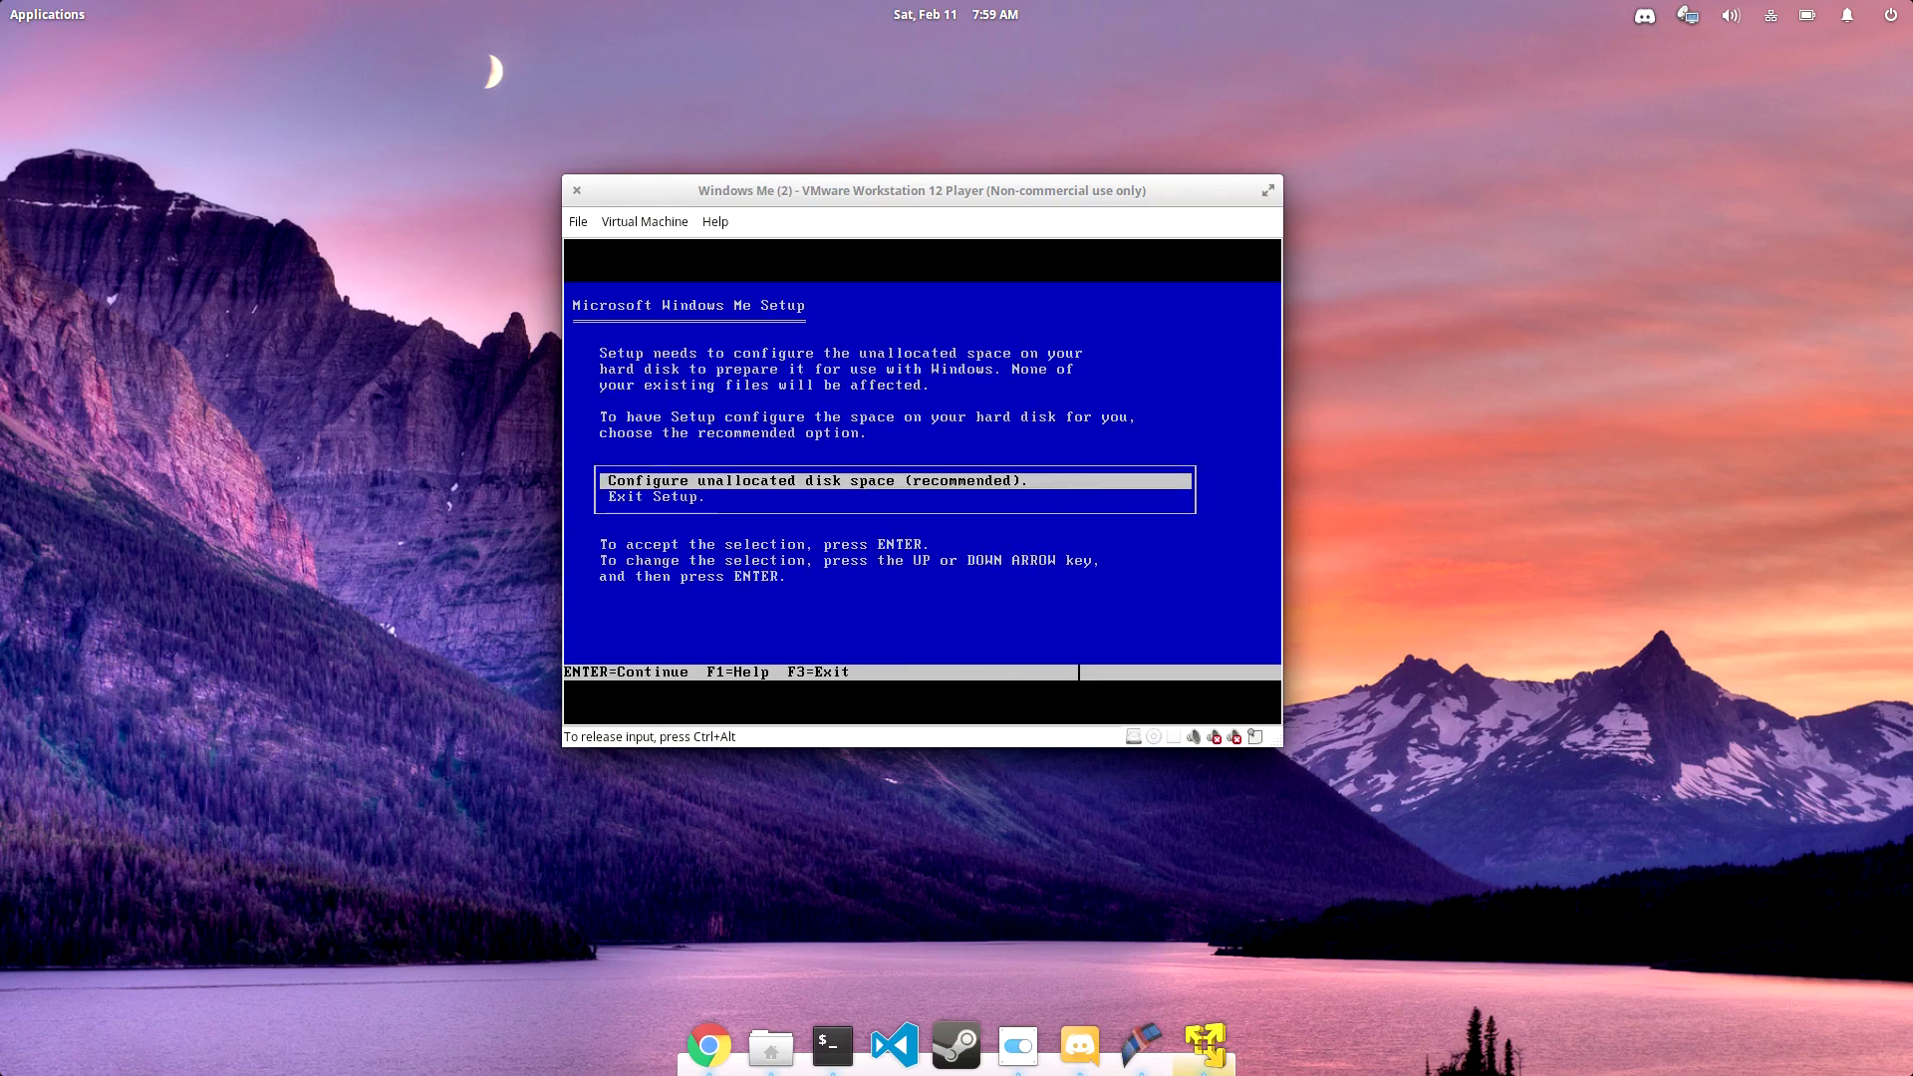
pyautogui.press('Return')
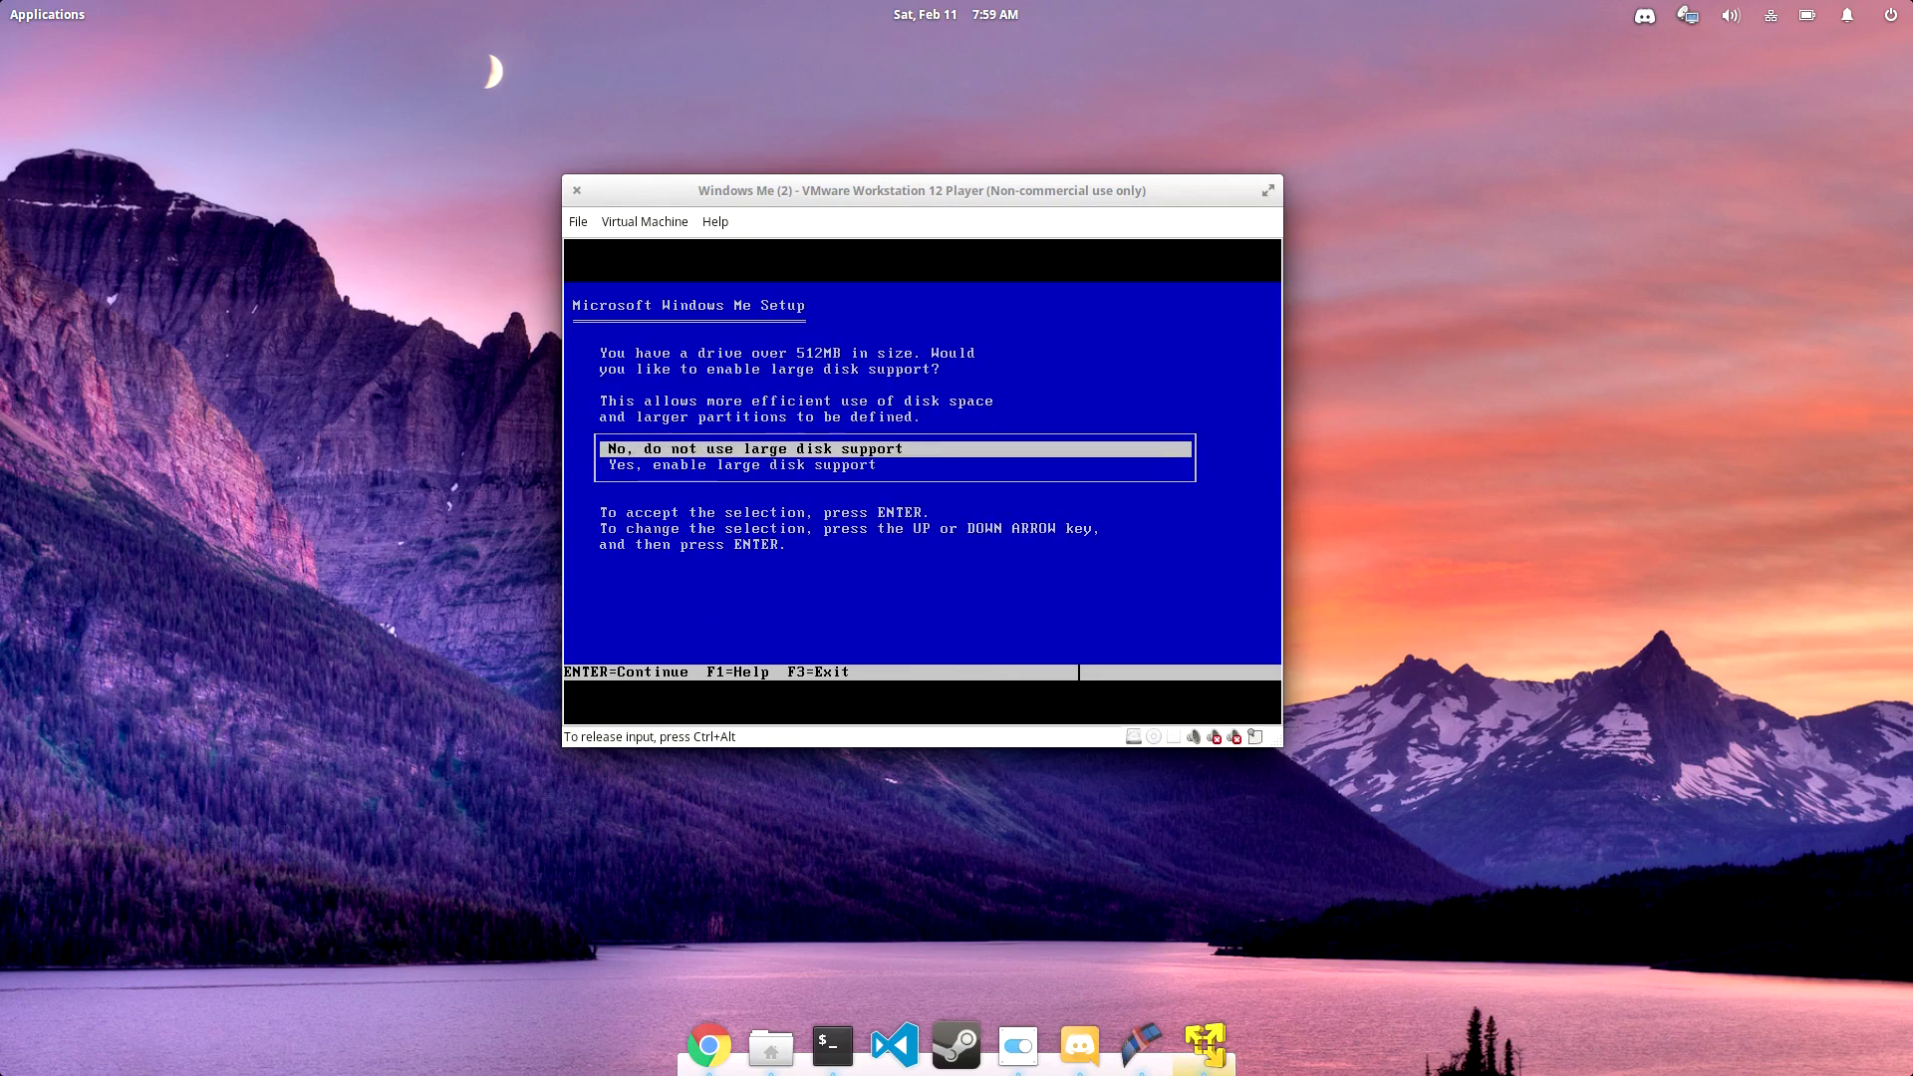
pyautogui.press('Down')
pyautogui.press('Return')
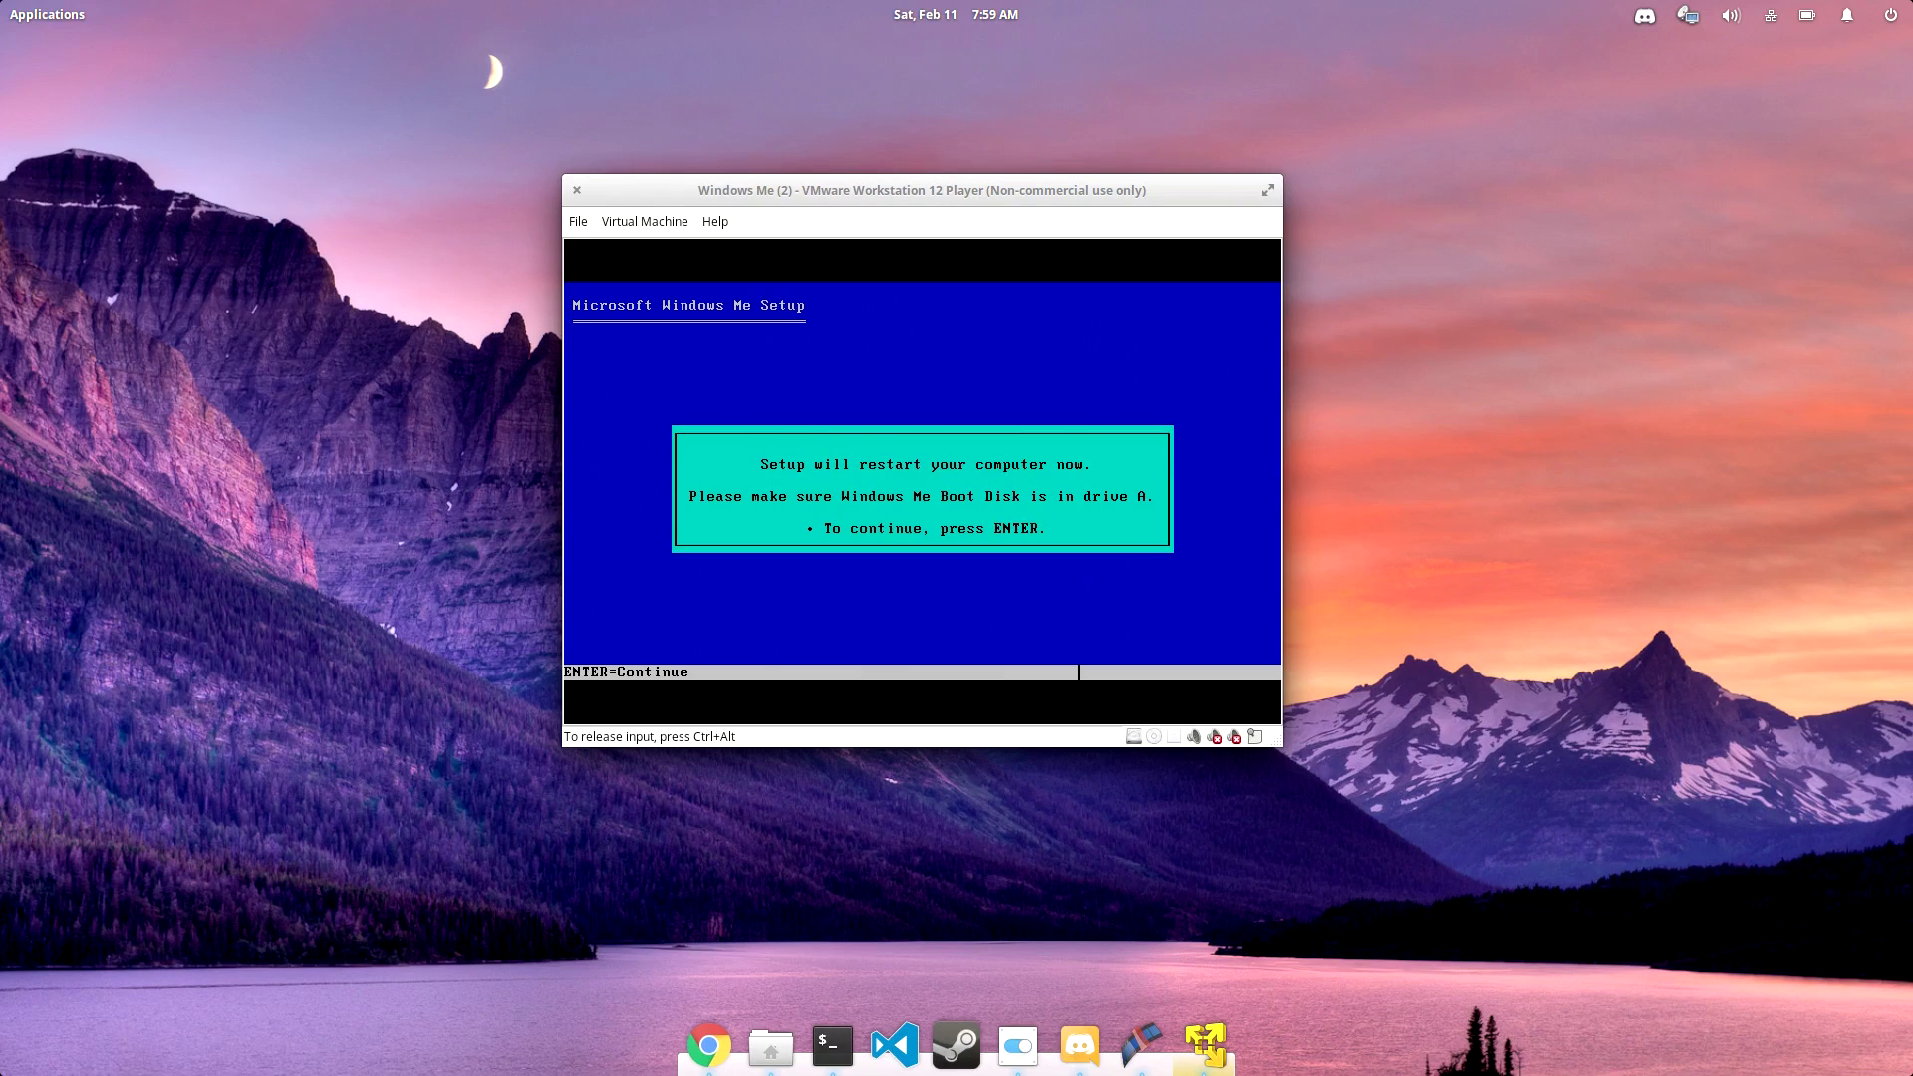
pyautogui.press('Return')
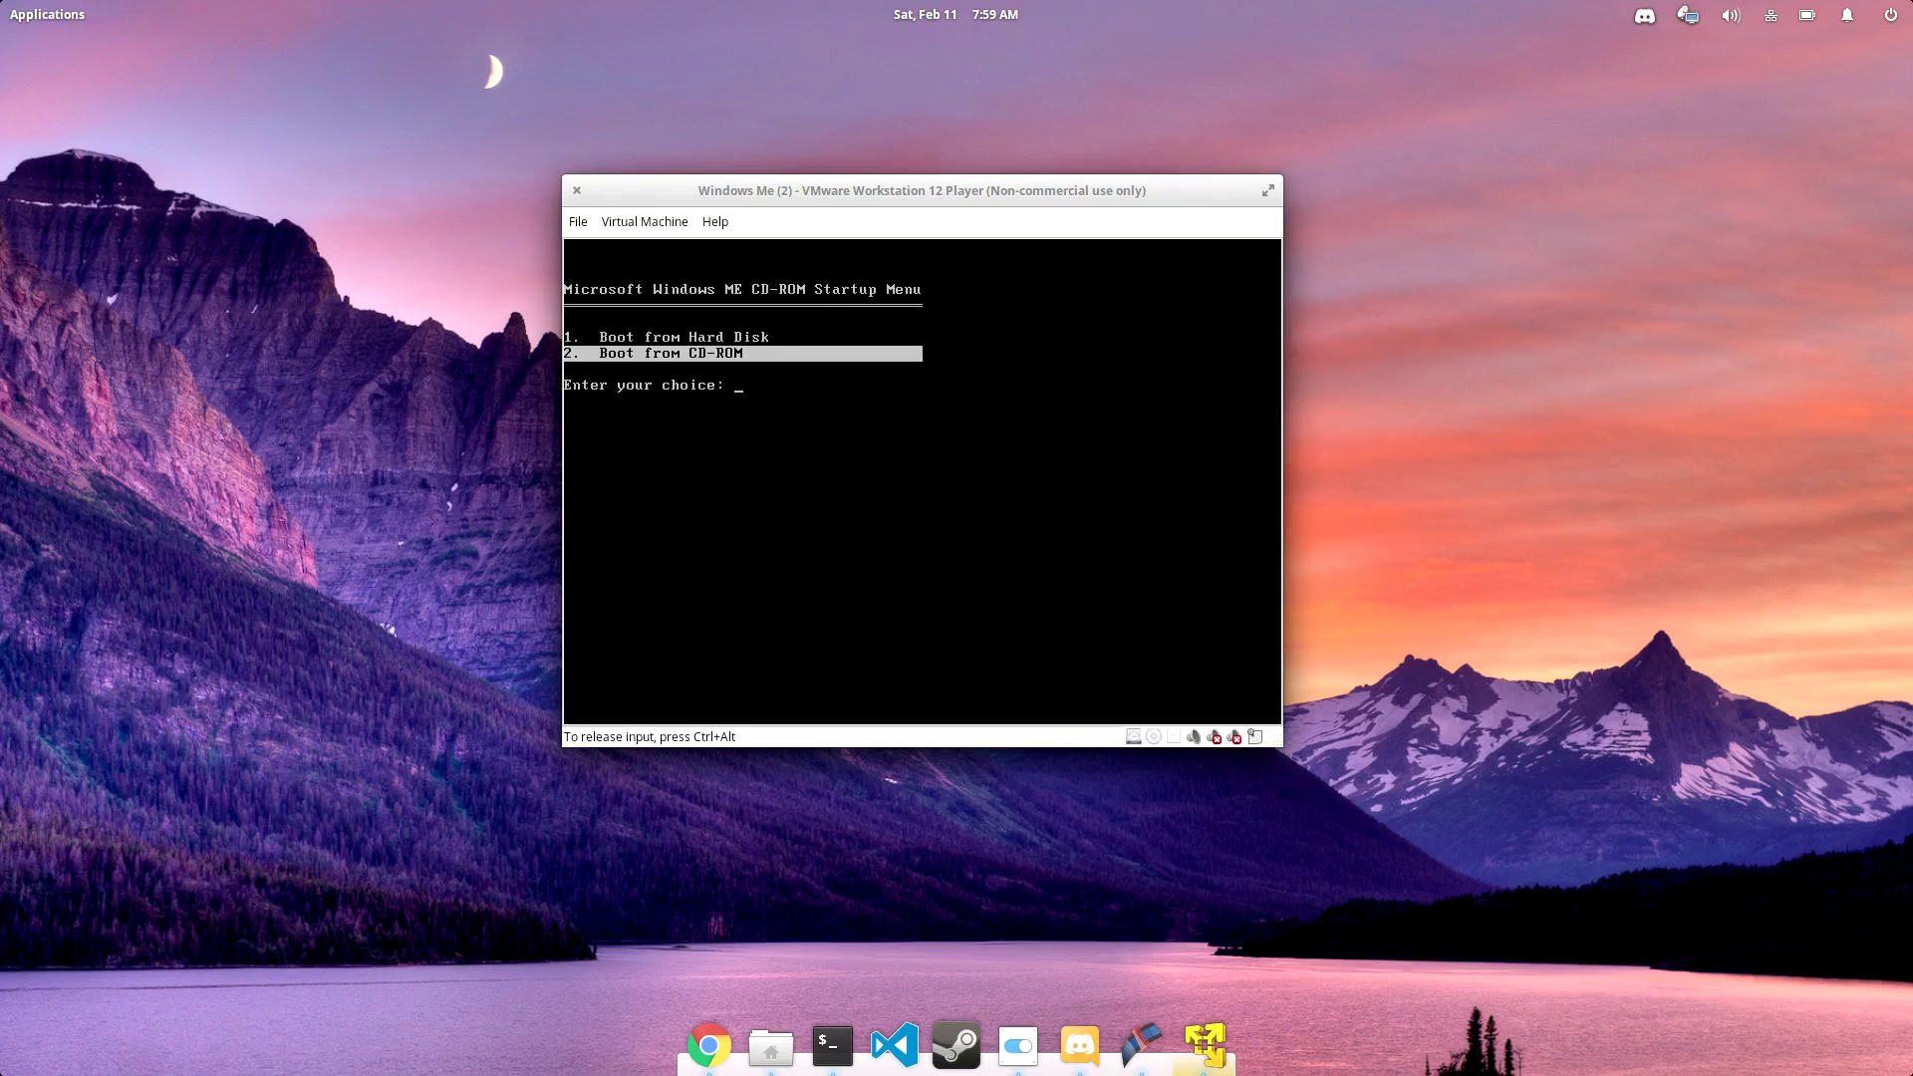
# Boot the restarted machine from the CD-ROM to run Windows Setup again.
pyautogui.press('Return')
pyautogui.press('Return')
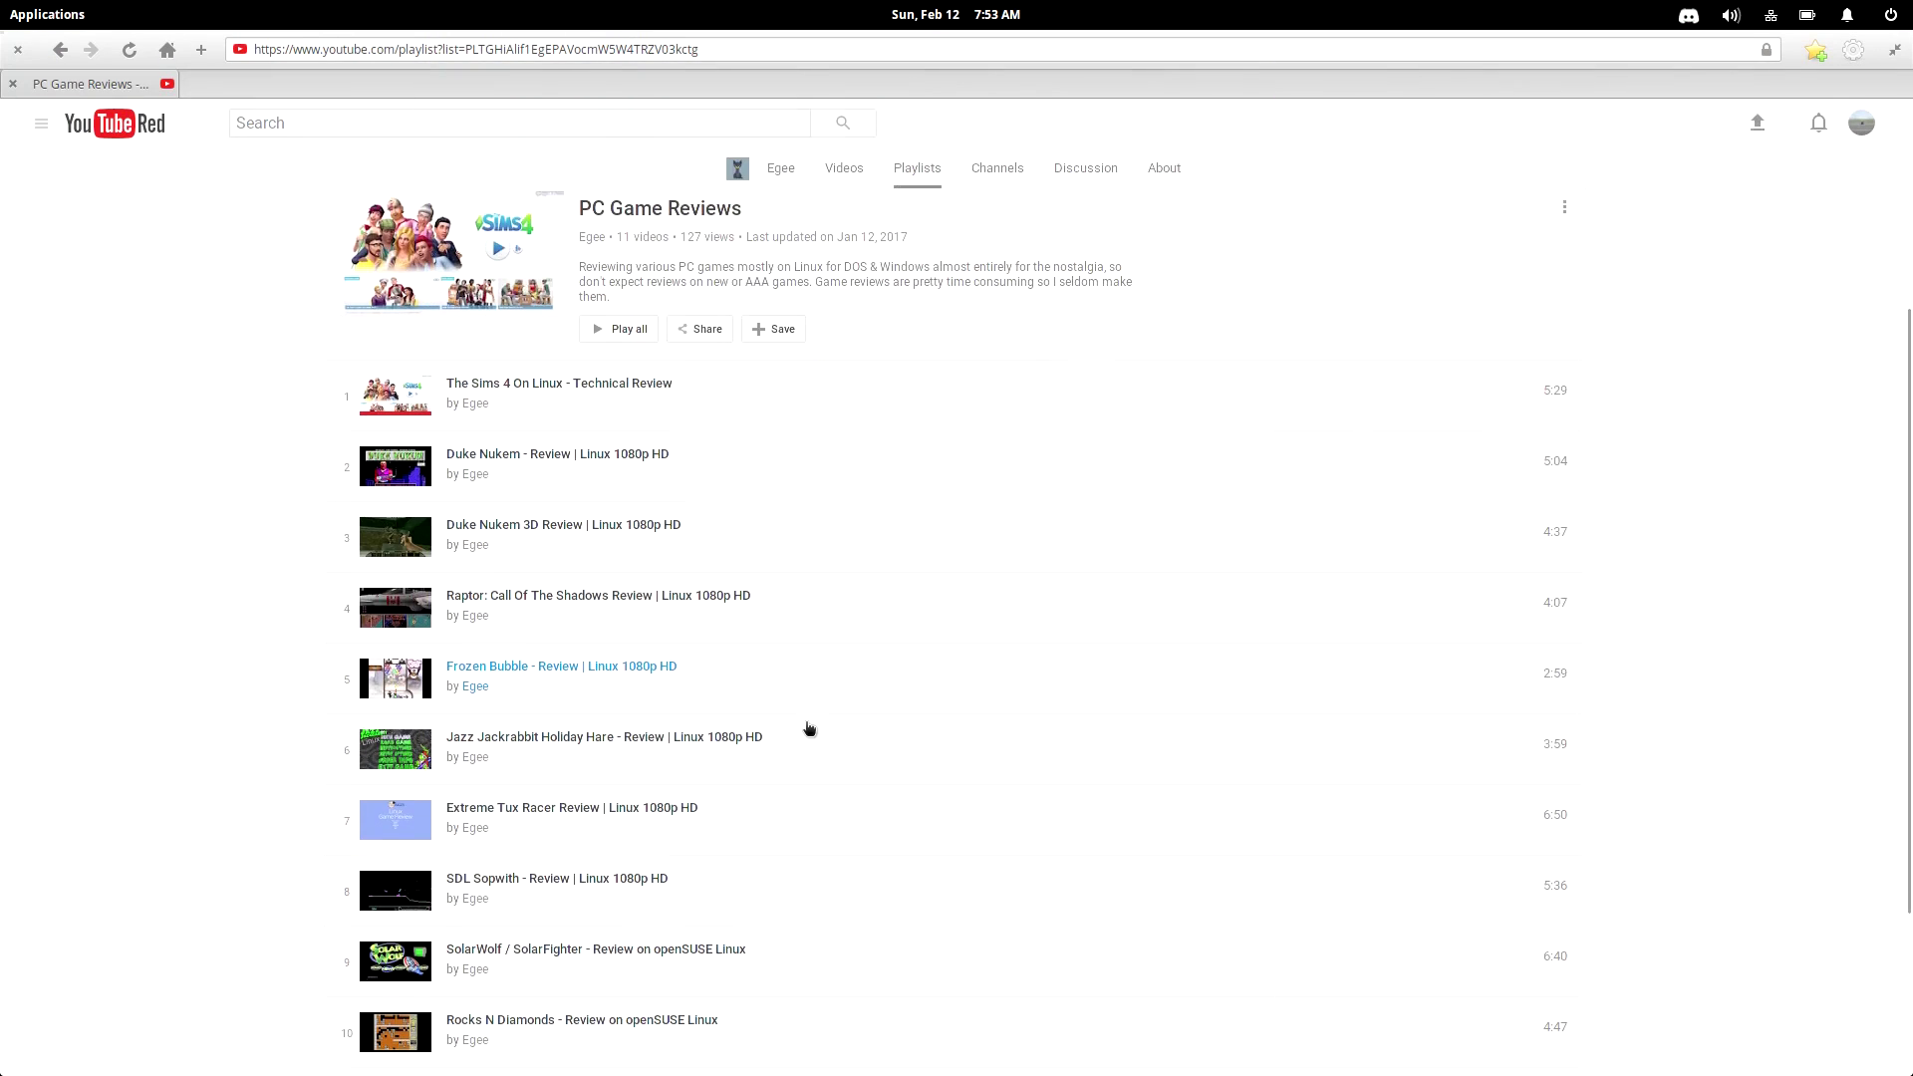
# Run the routine ScanDisk check so the Setup Wizard loads.
pyautogui.scroll(-3, 806, 726)
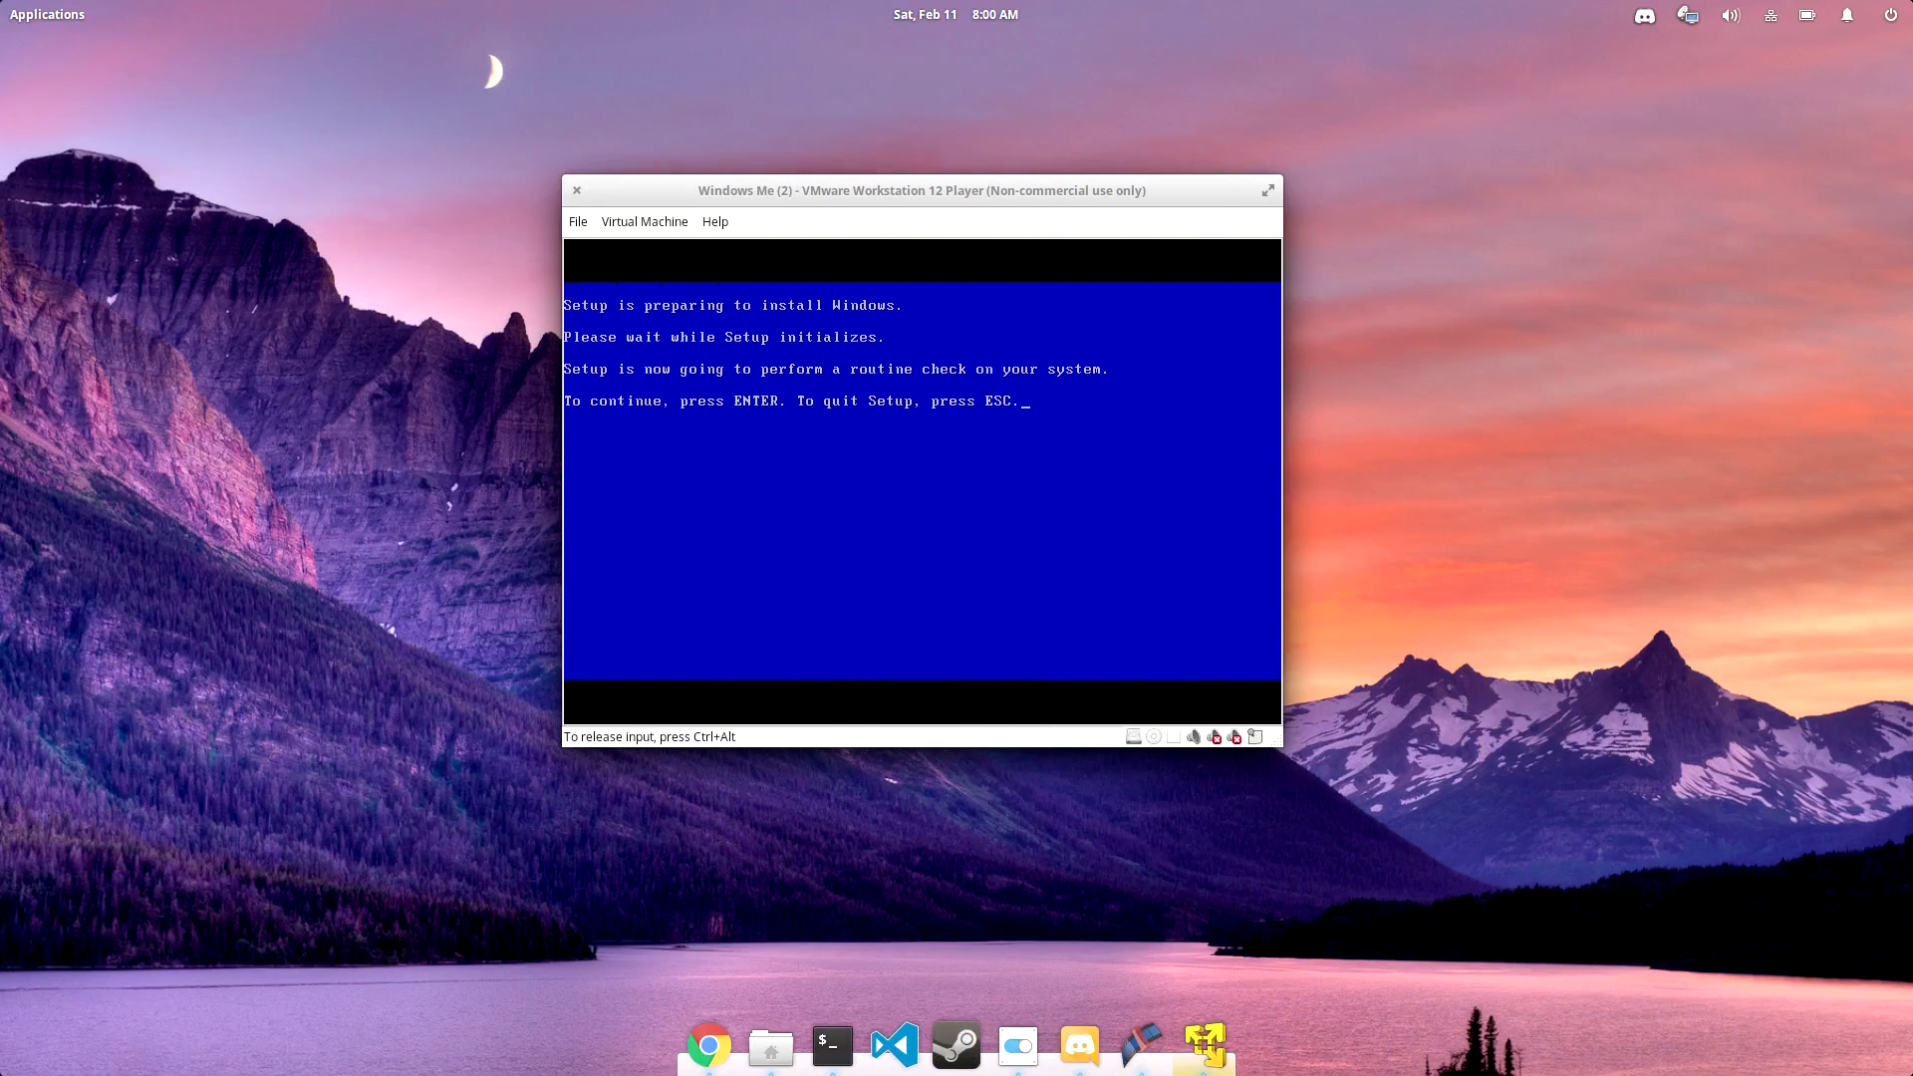
pyautogui.press('Return')
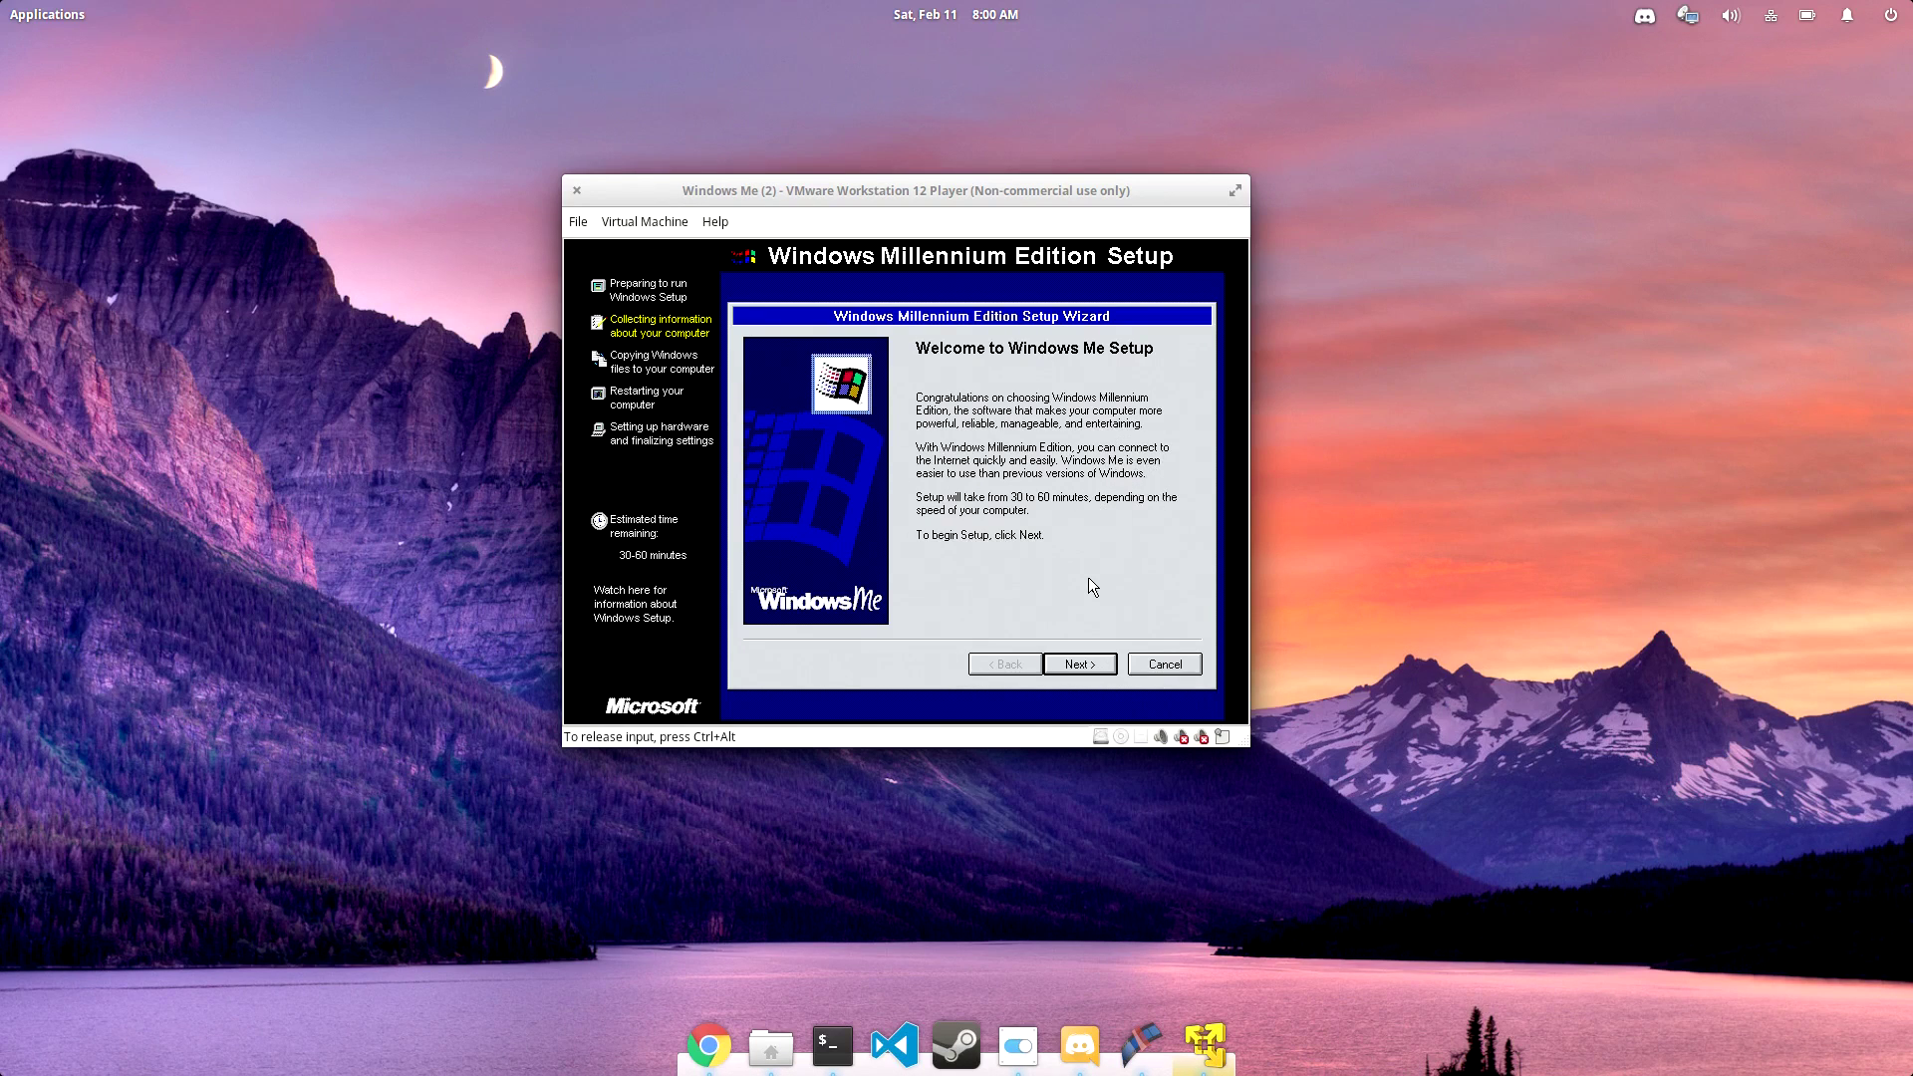
# Install to C:\WINDOWS with the Custom setup option and review the component list.
pyautogui.click(1090, 665)
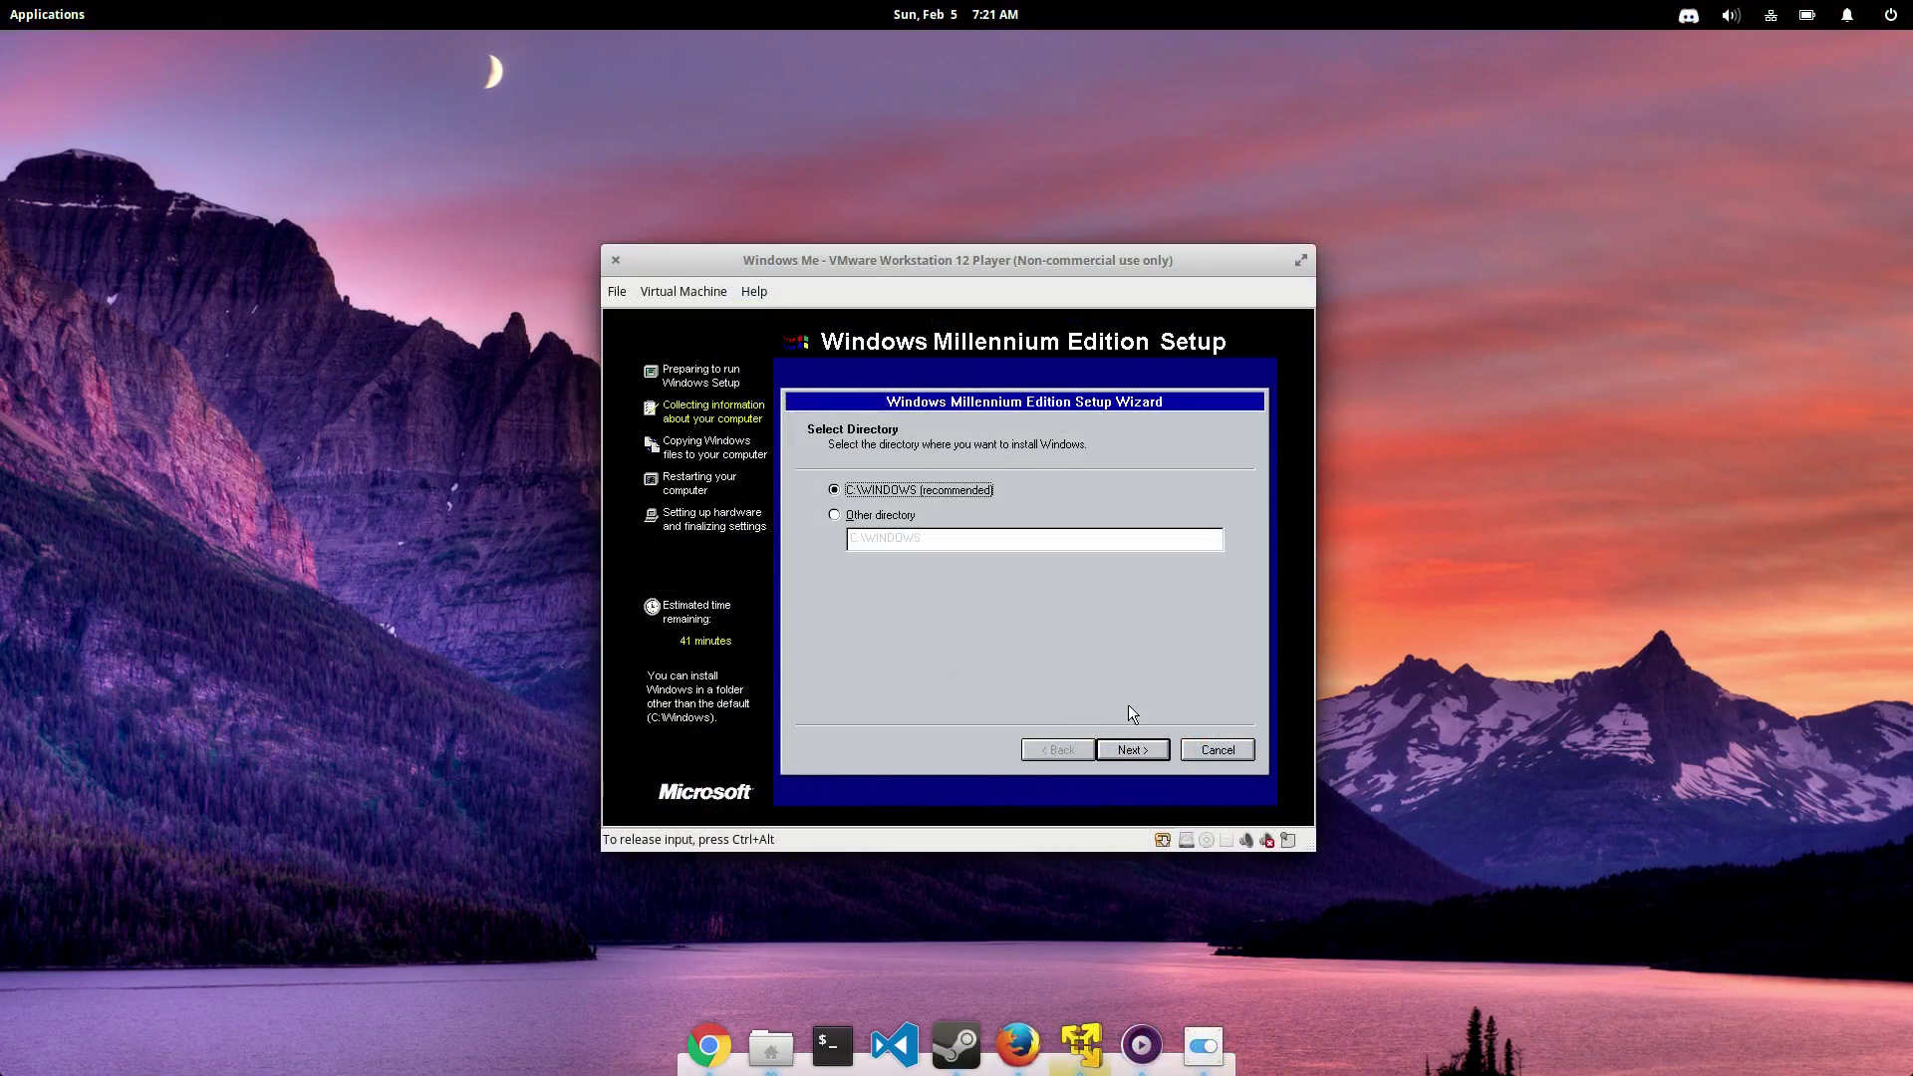
pyautogui.click(1129, 750)
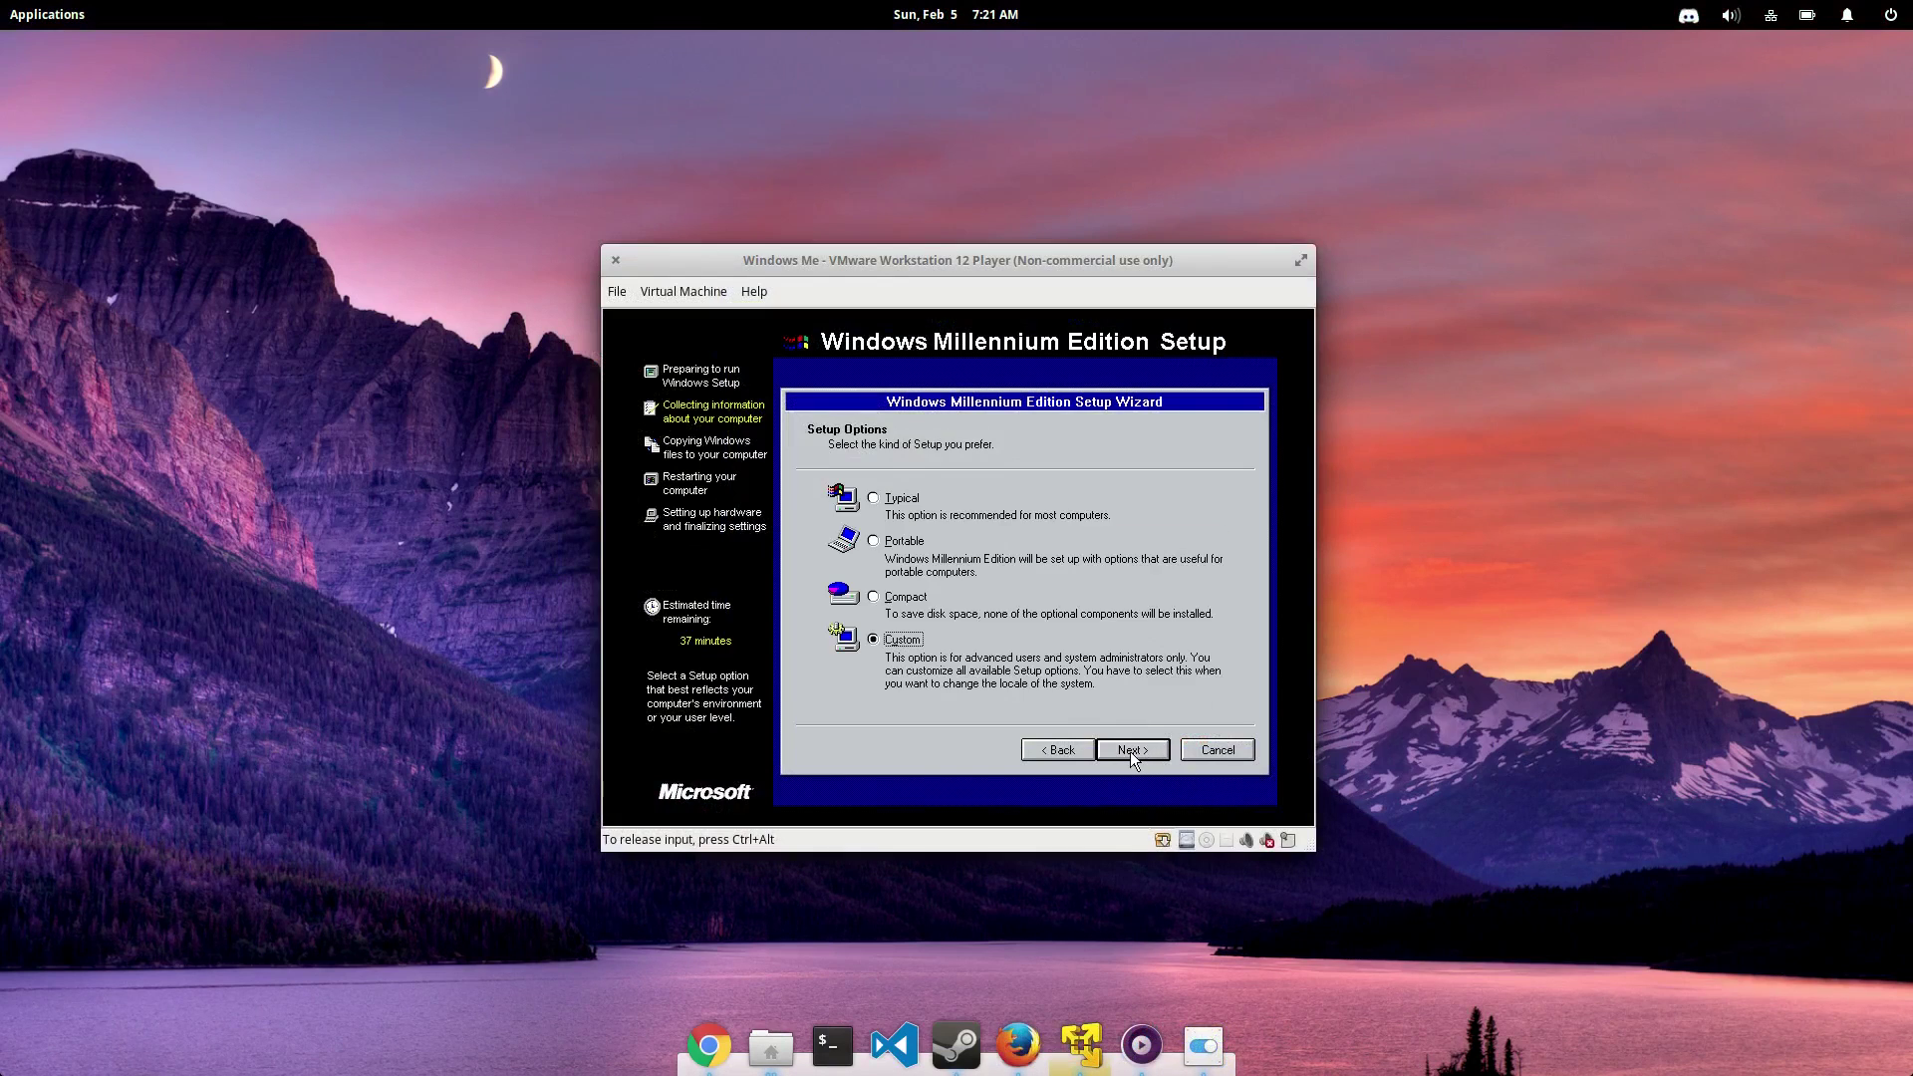
pyautogui.click(1131, 750)
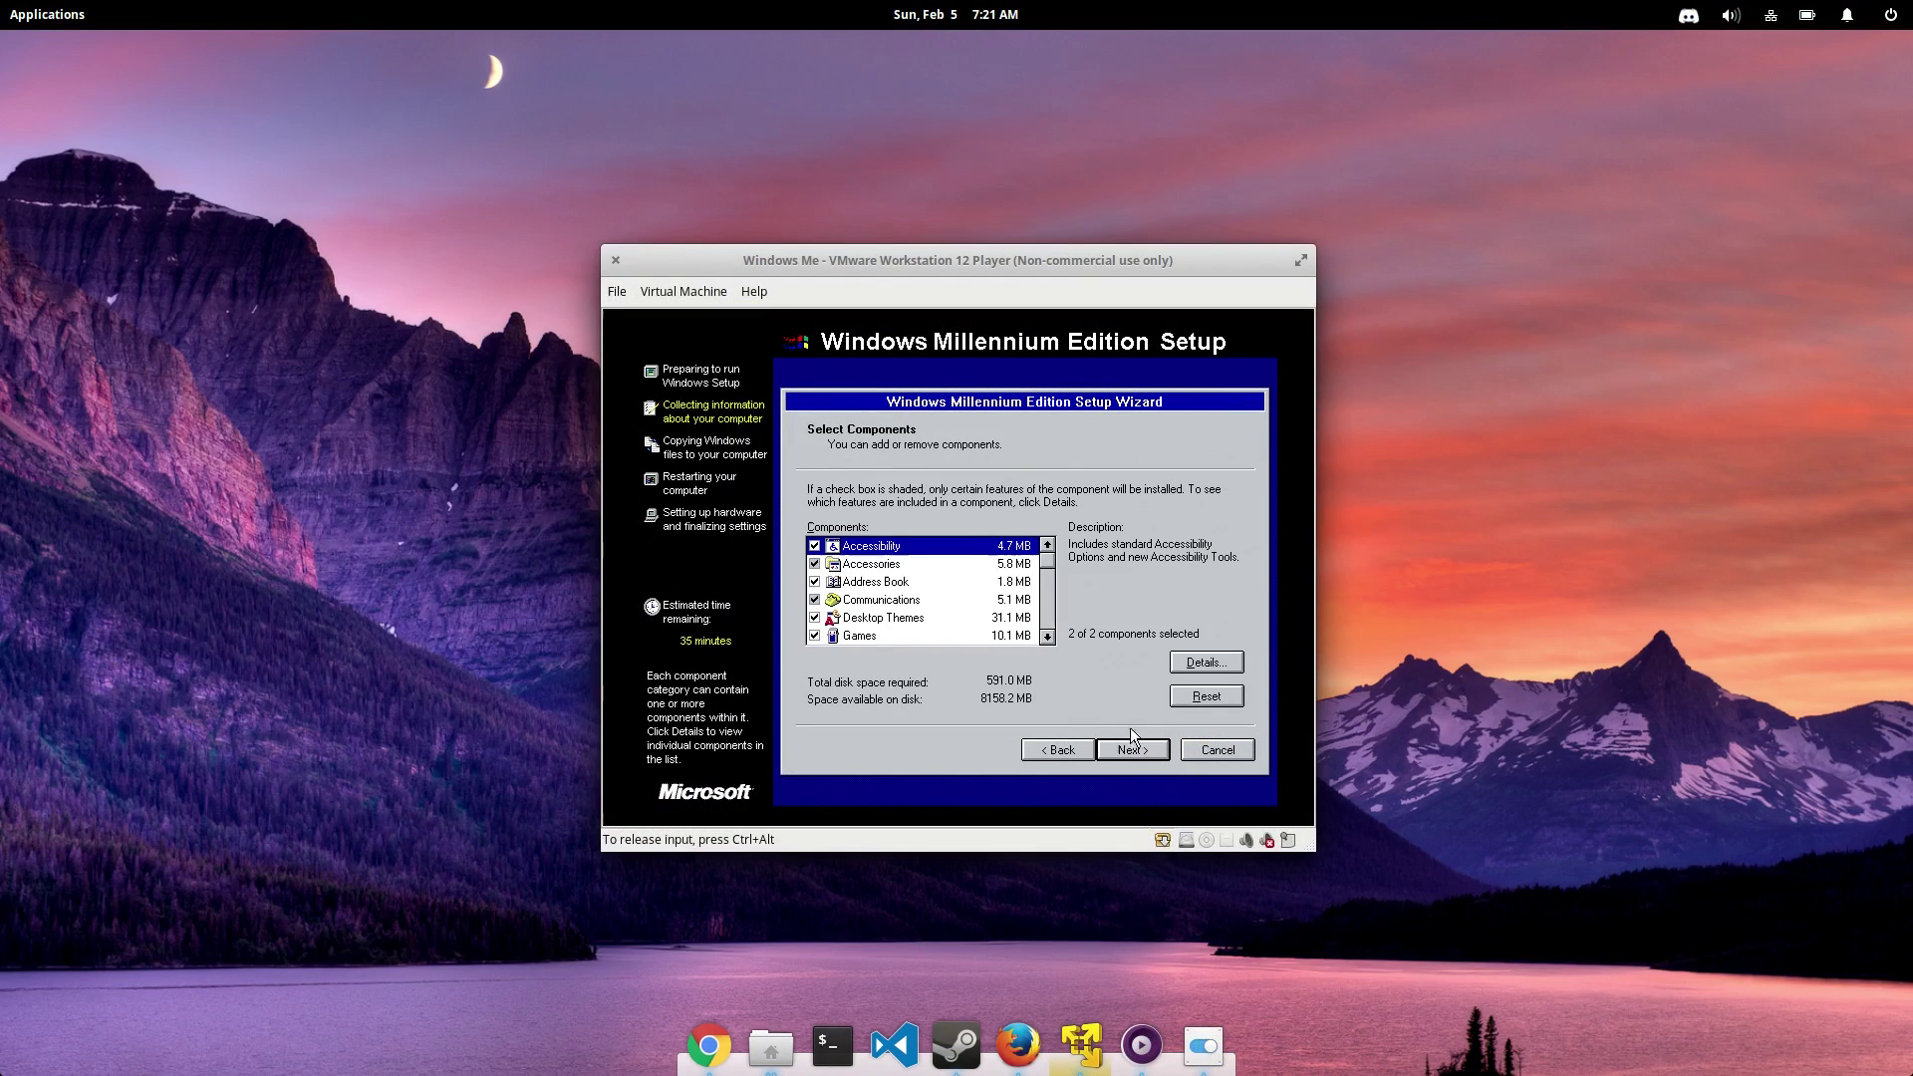
pyautogui.moveTo(1047, 559); pyautogui.dragTo(1047, 571)
pyautogui.scroll(-5, 931, 590)
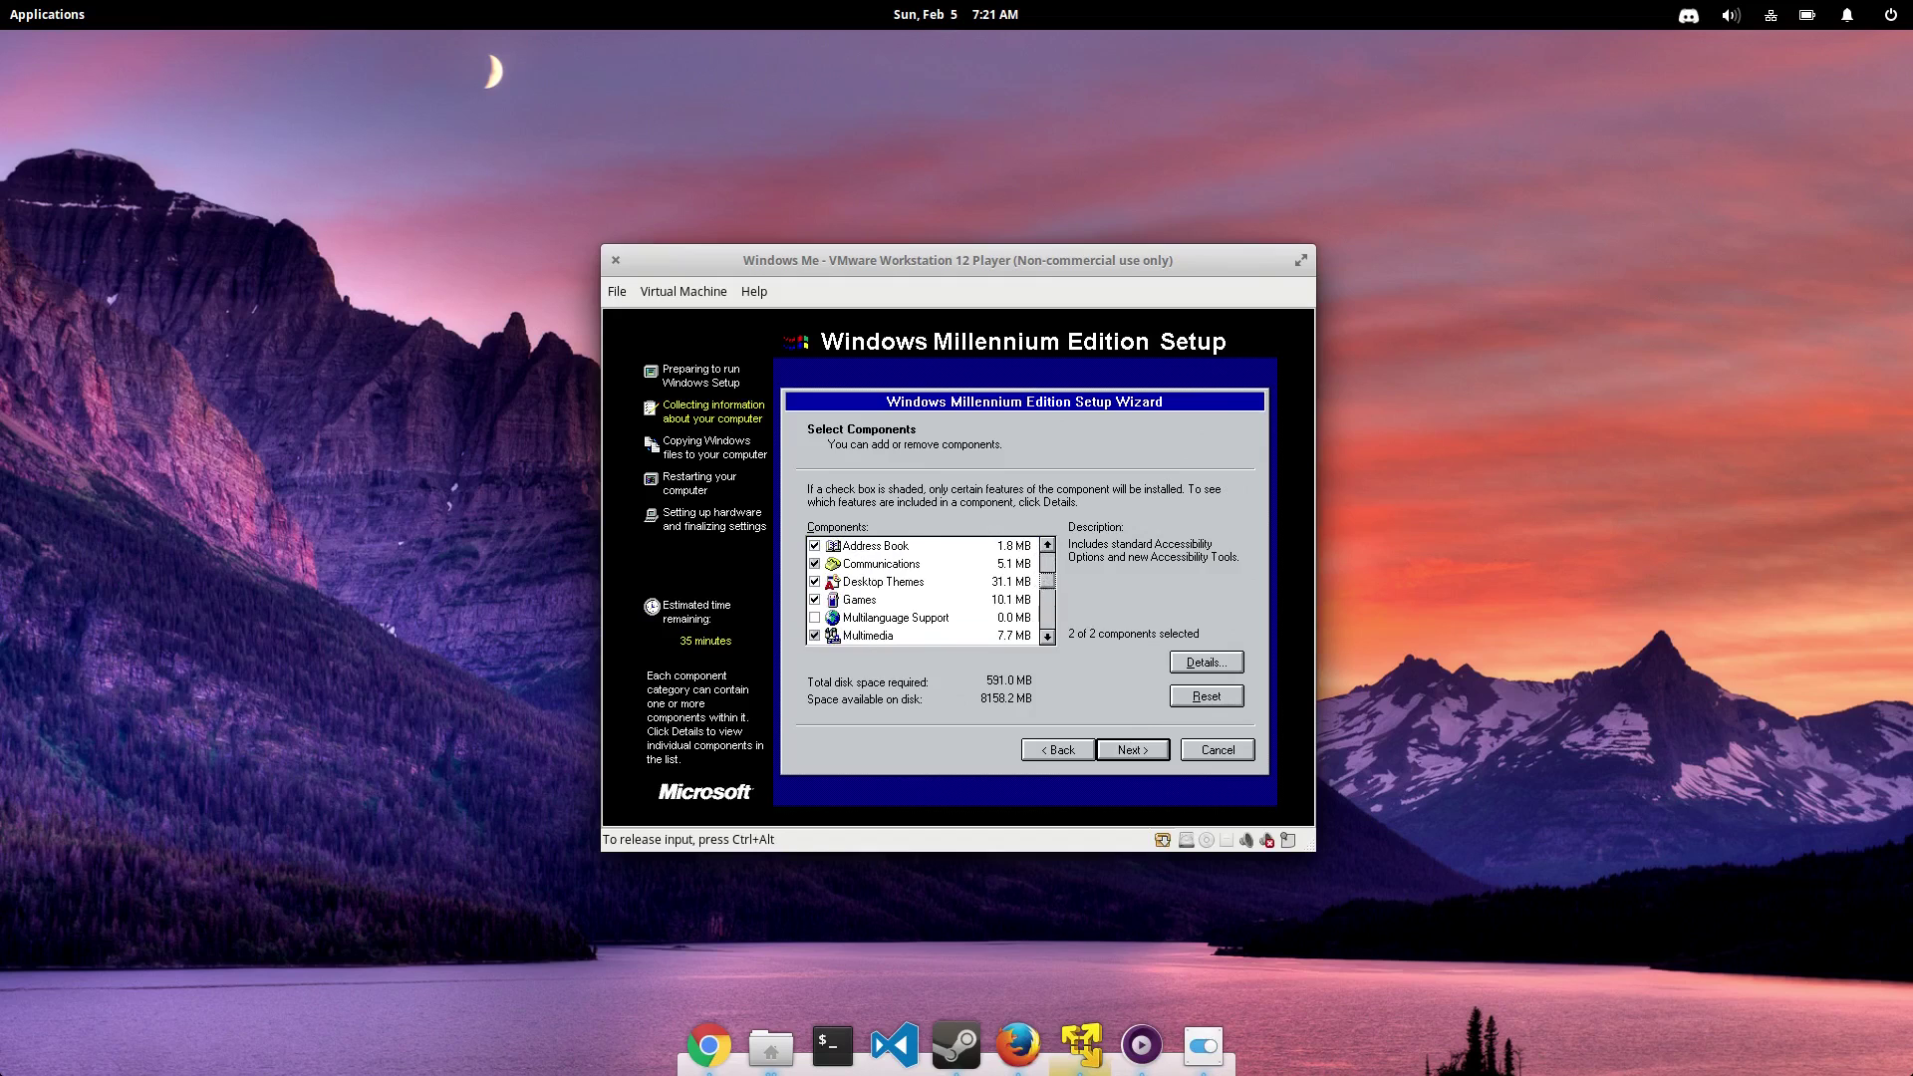
pyautogui.press('Home')
# Keep default components, network identity, English, United States 101 keyboard and Pacific Time.
pyautogui.click(1131, 750)
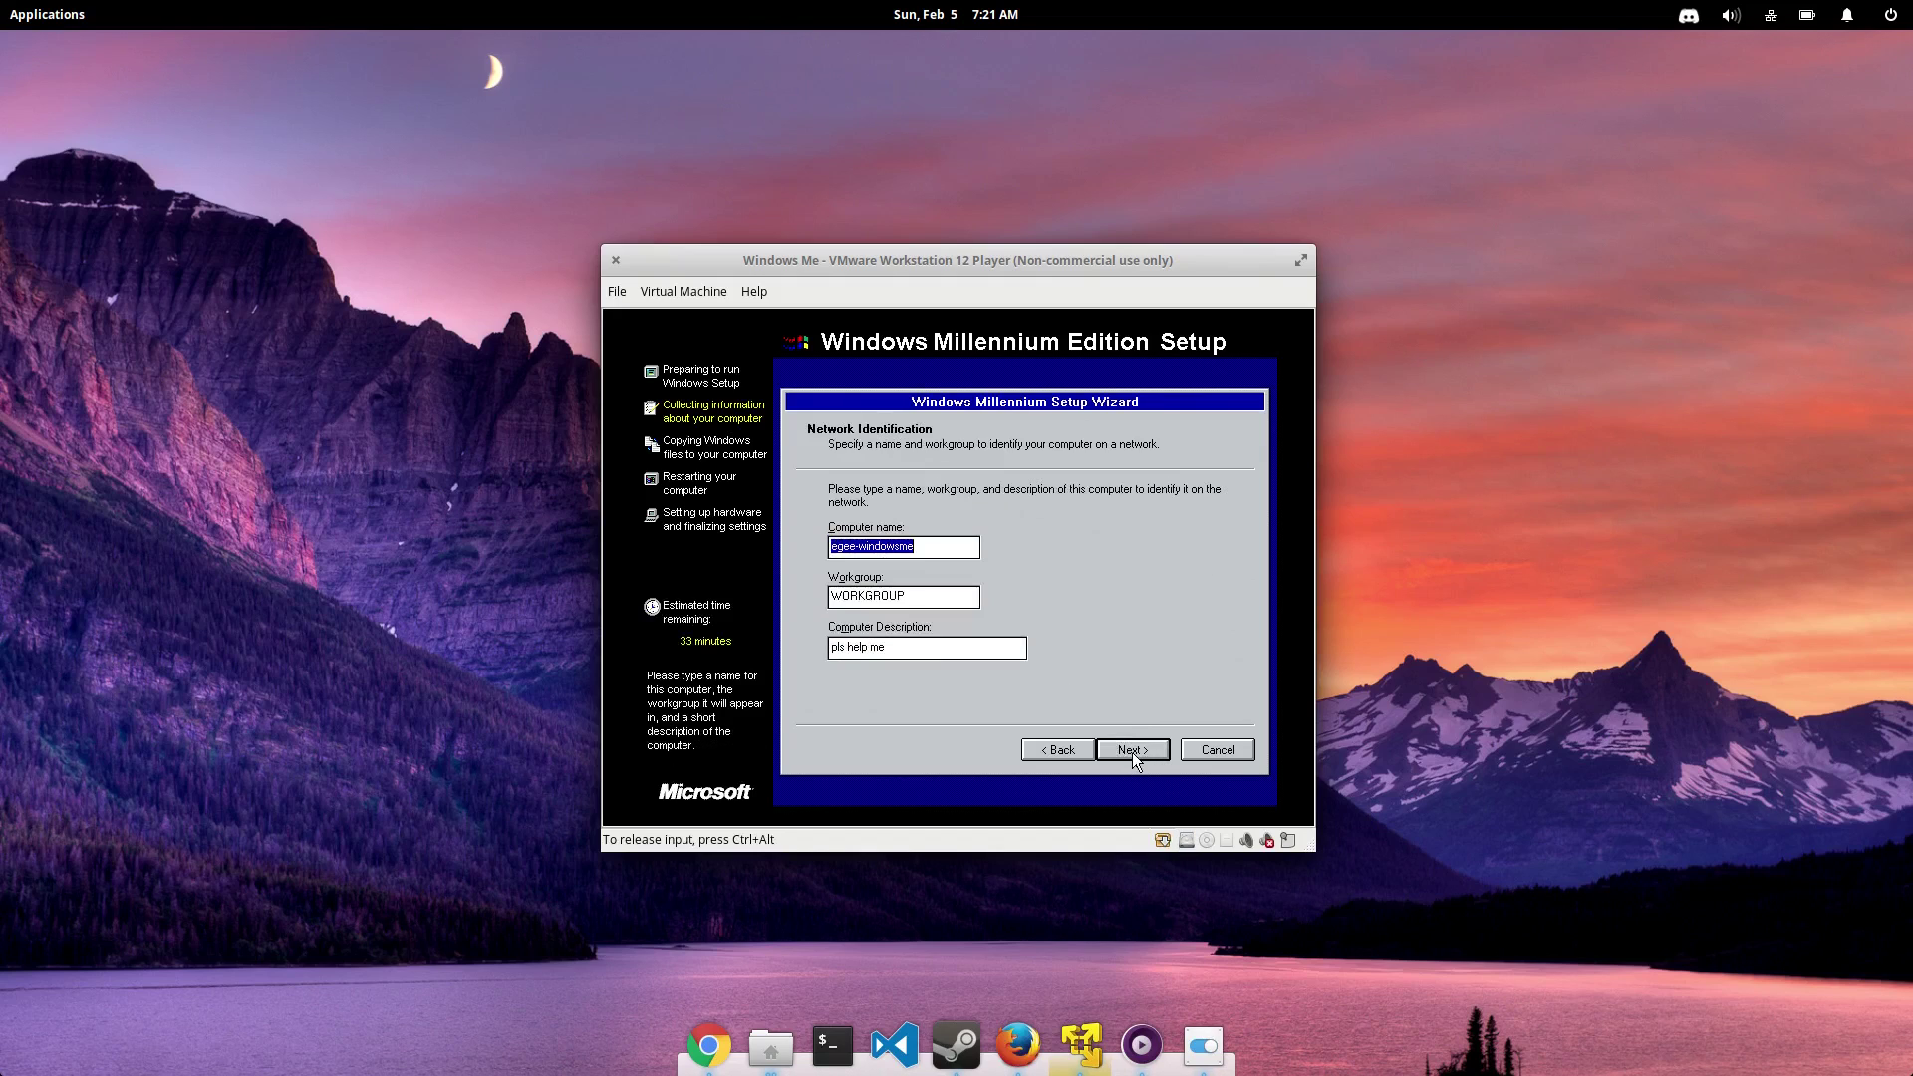
pyautogui.click(978, 649)
pyautogui.click(1140, 751)
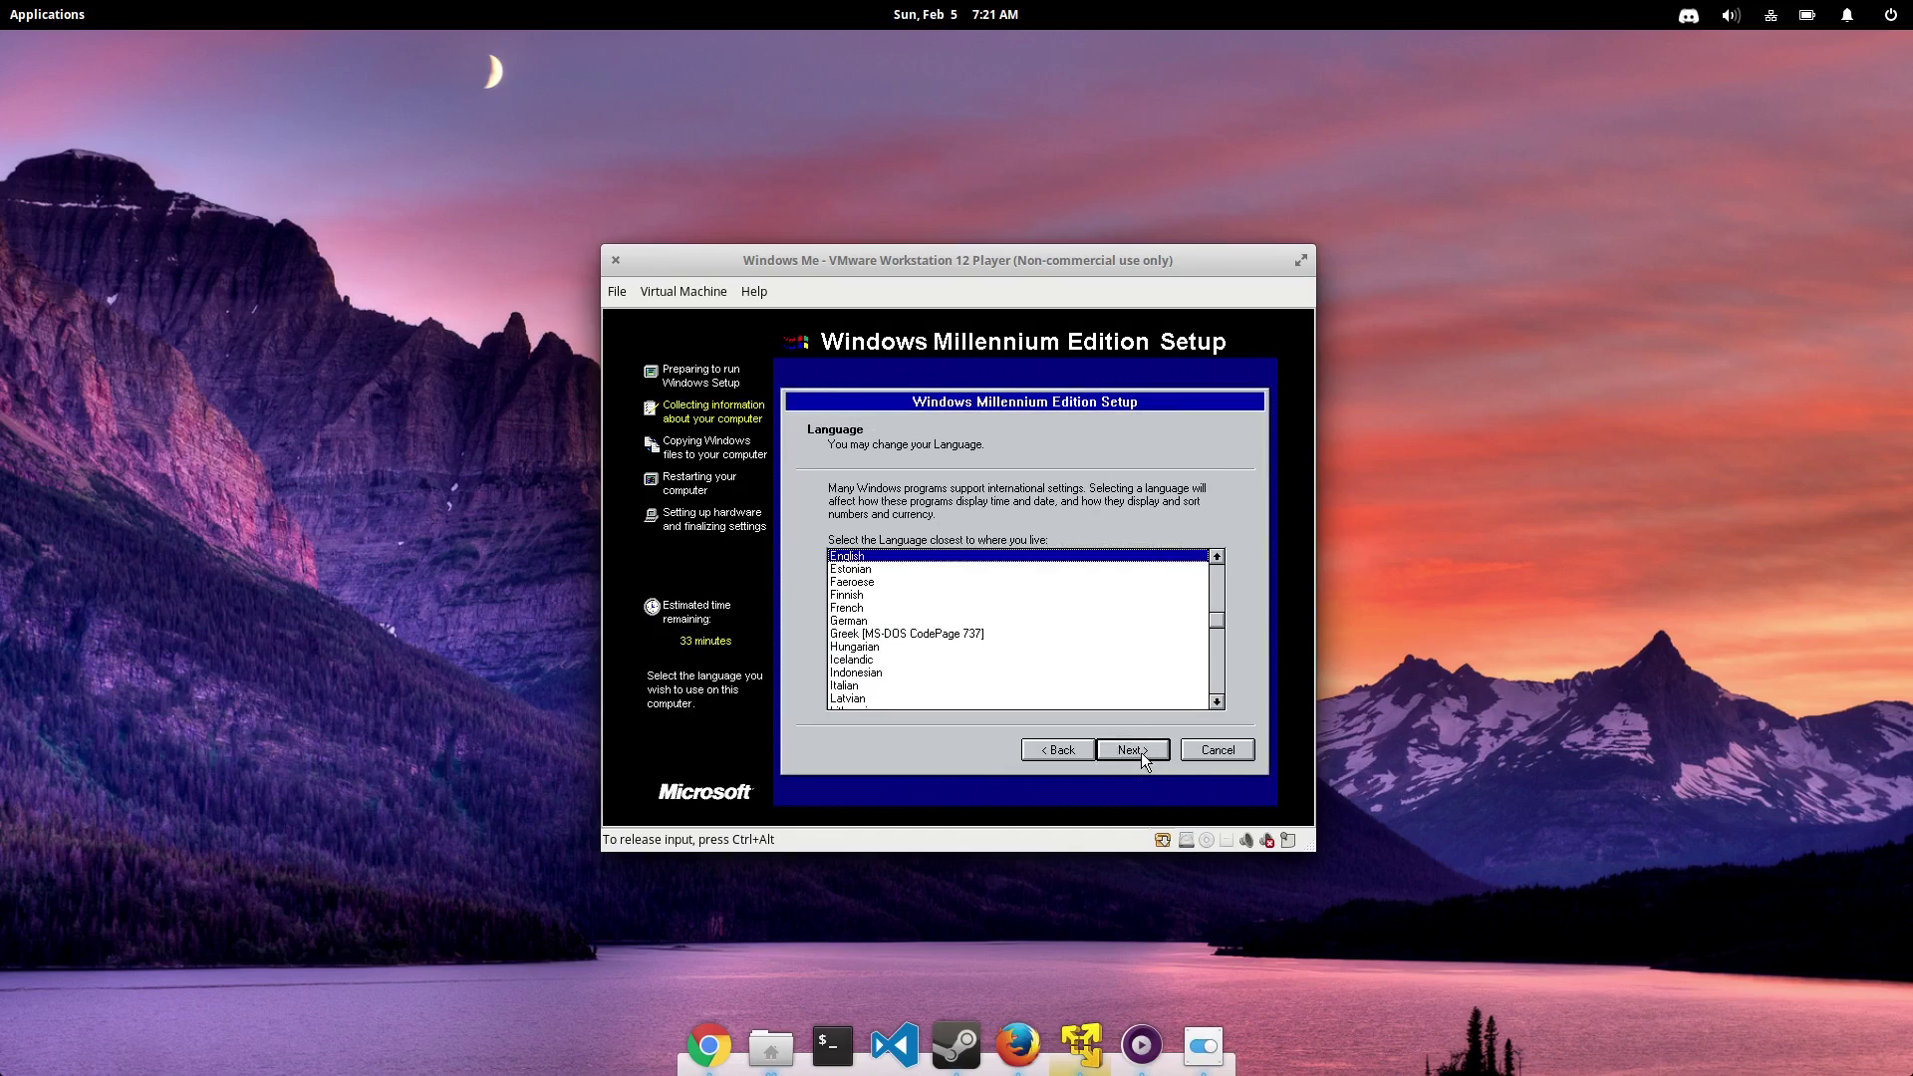
pyautogui.click(1139, 751)
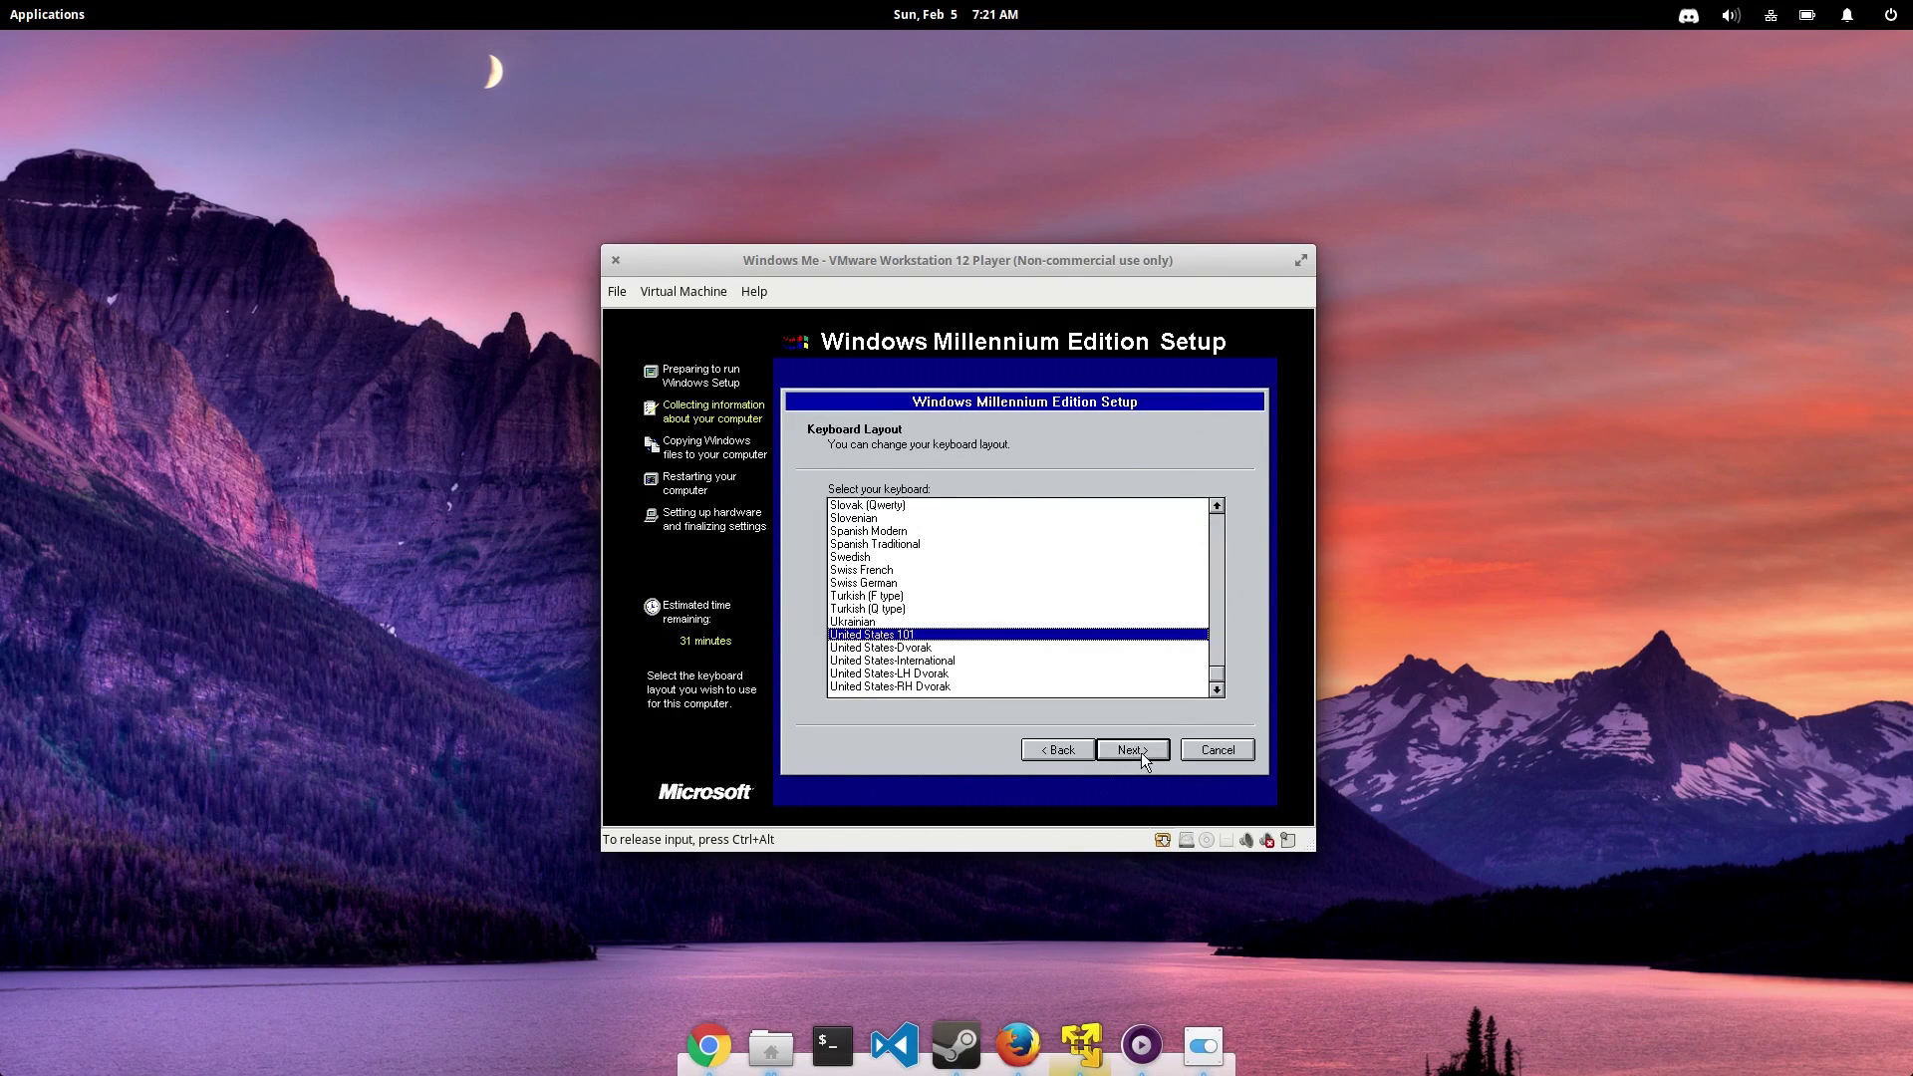
pyautogui.click(1140, 751)
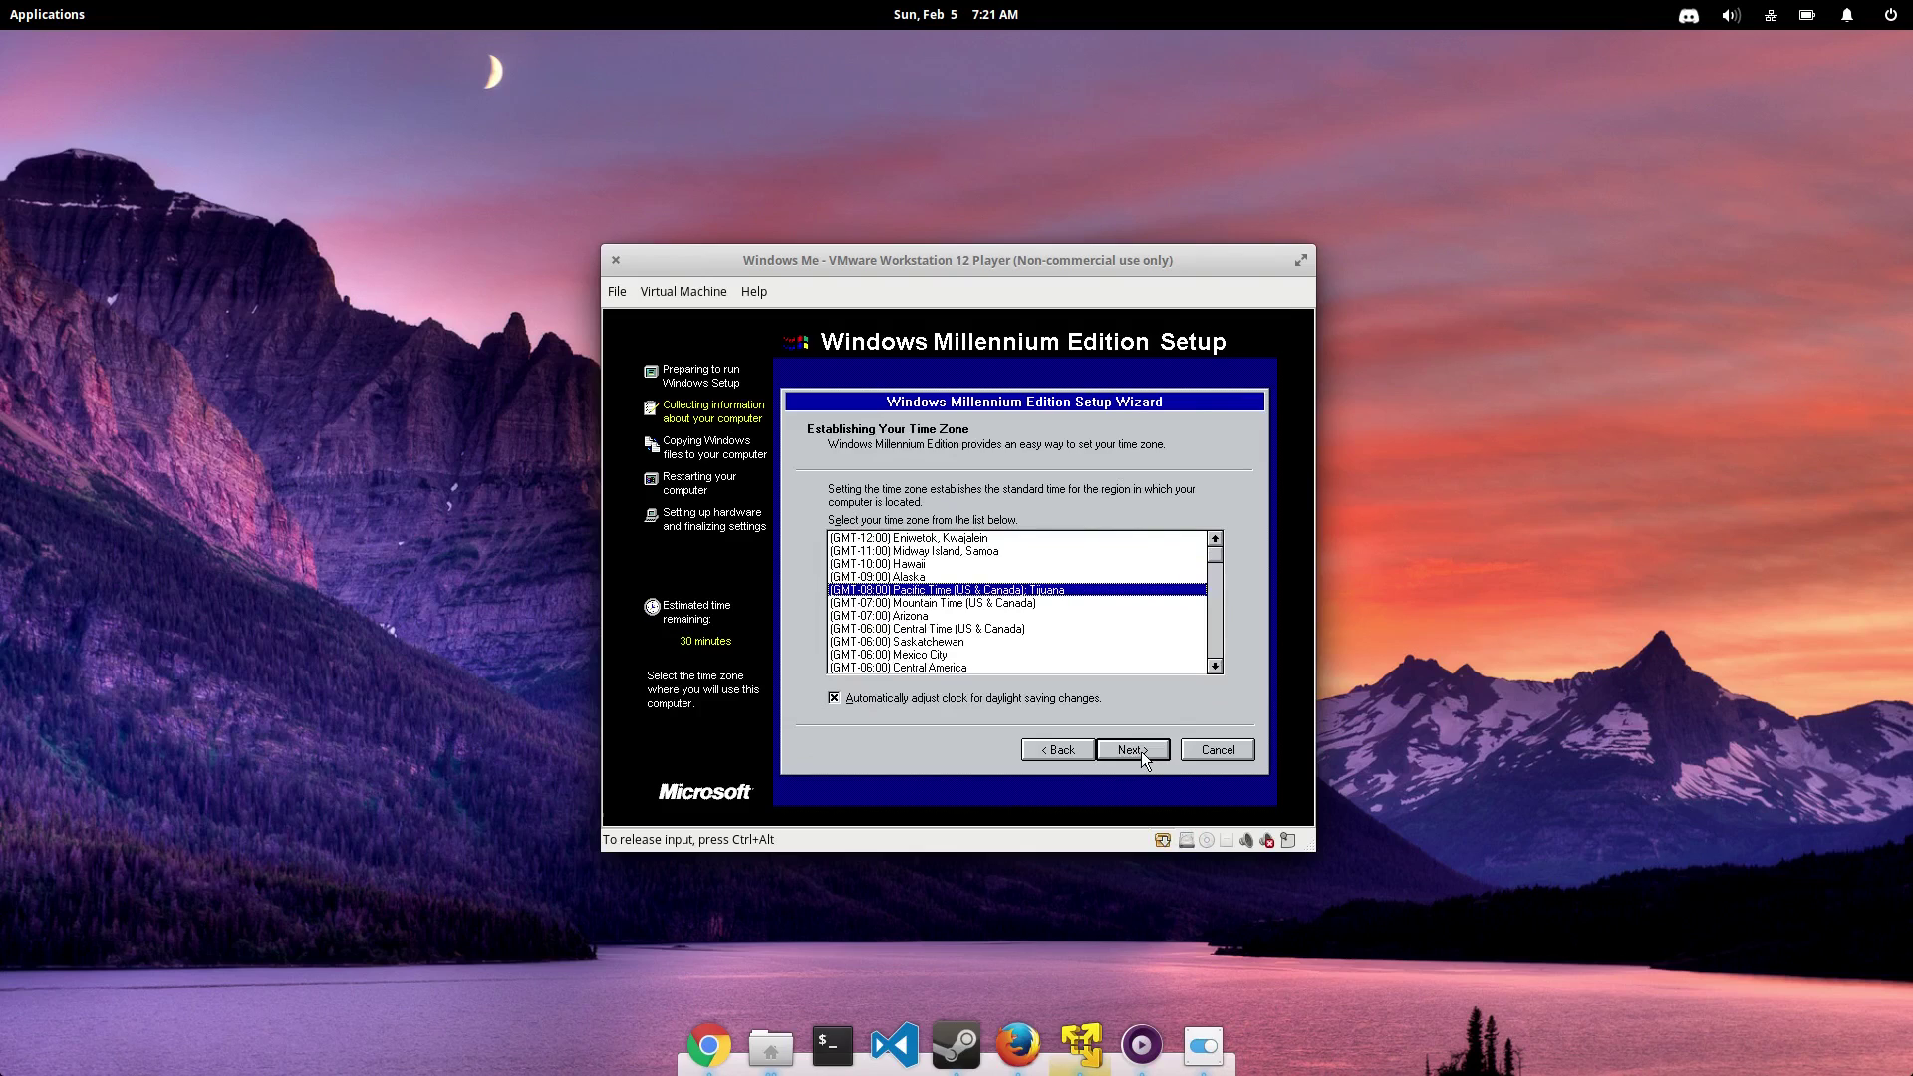
pyautogui.click(1140, 751)
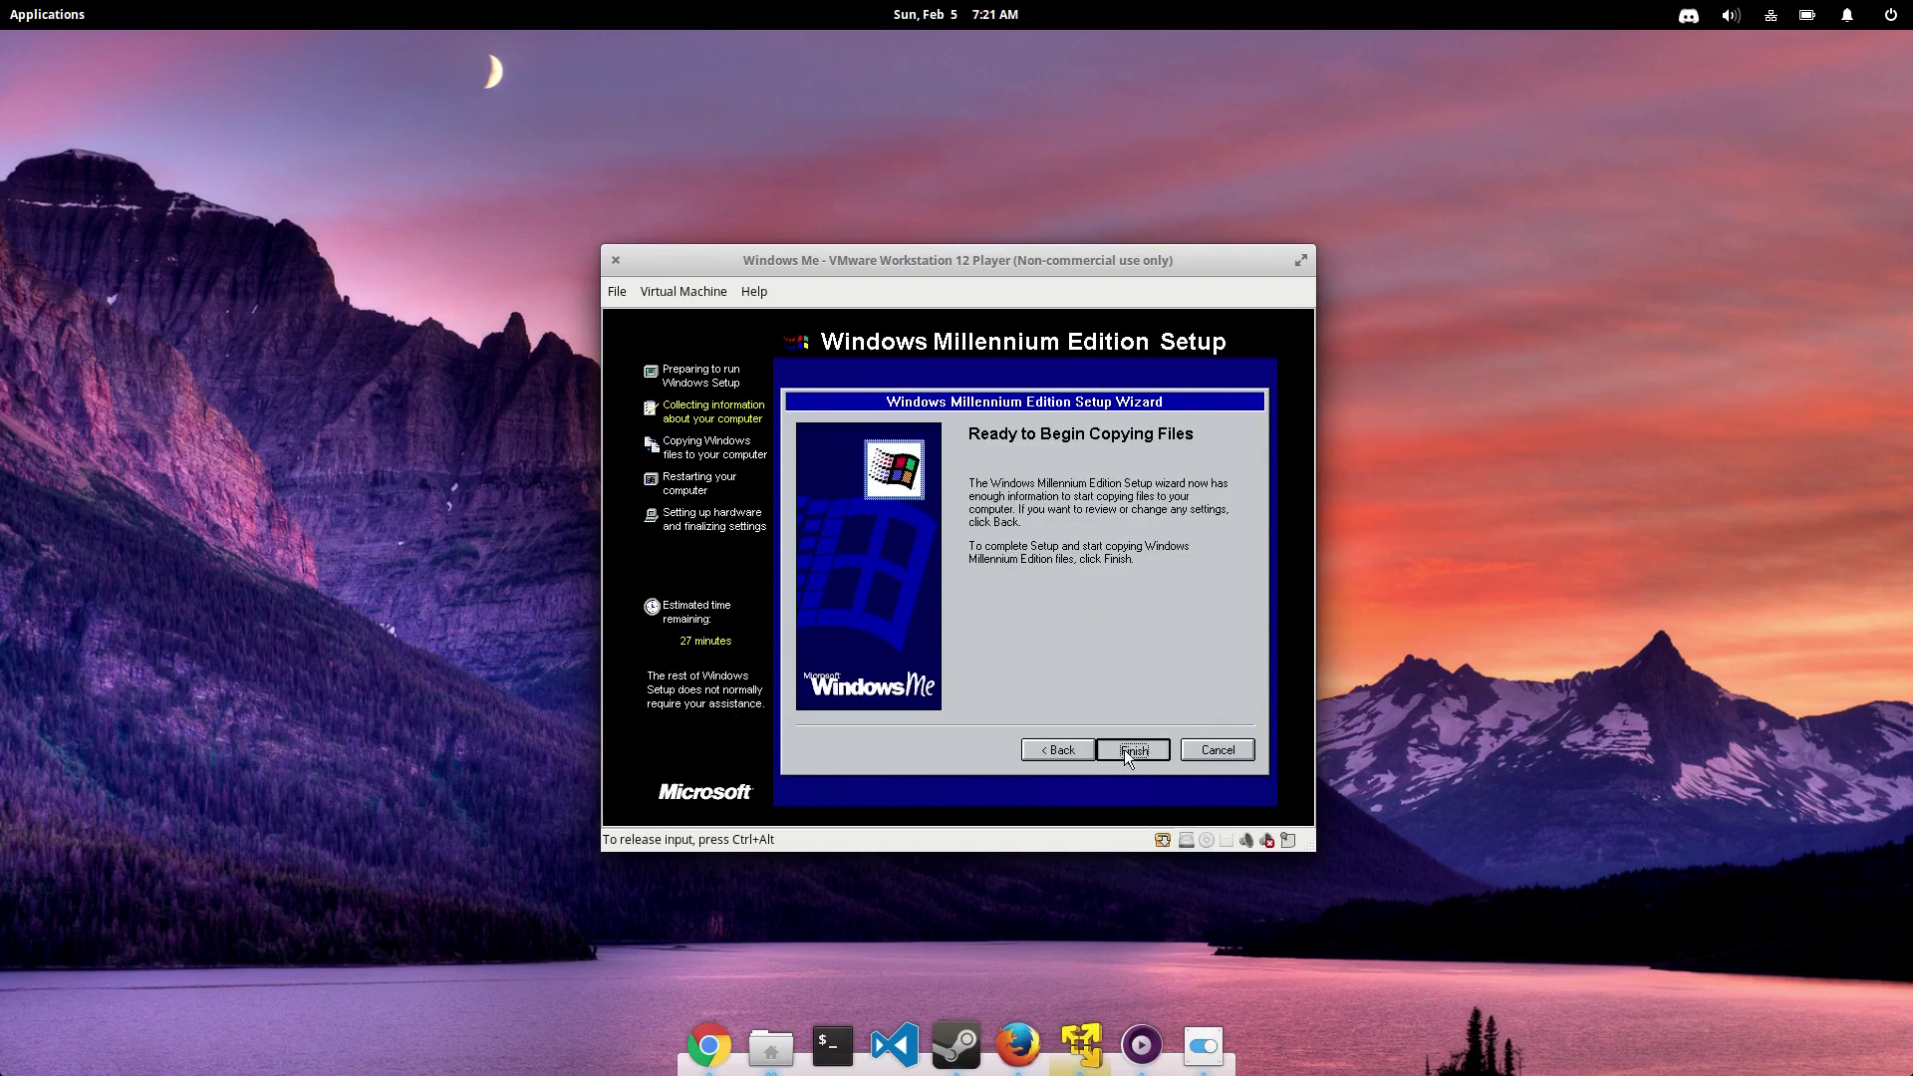
# Begin copying the Windows Me files from the Ready to Begin Copying Files page.
pyautogui.click(1123, 749)
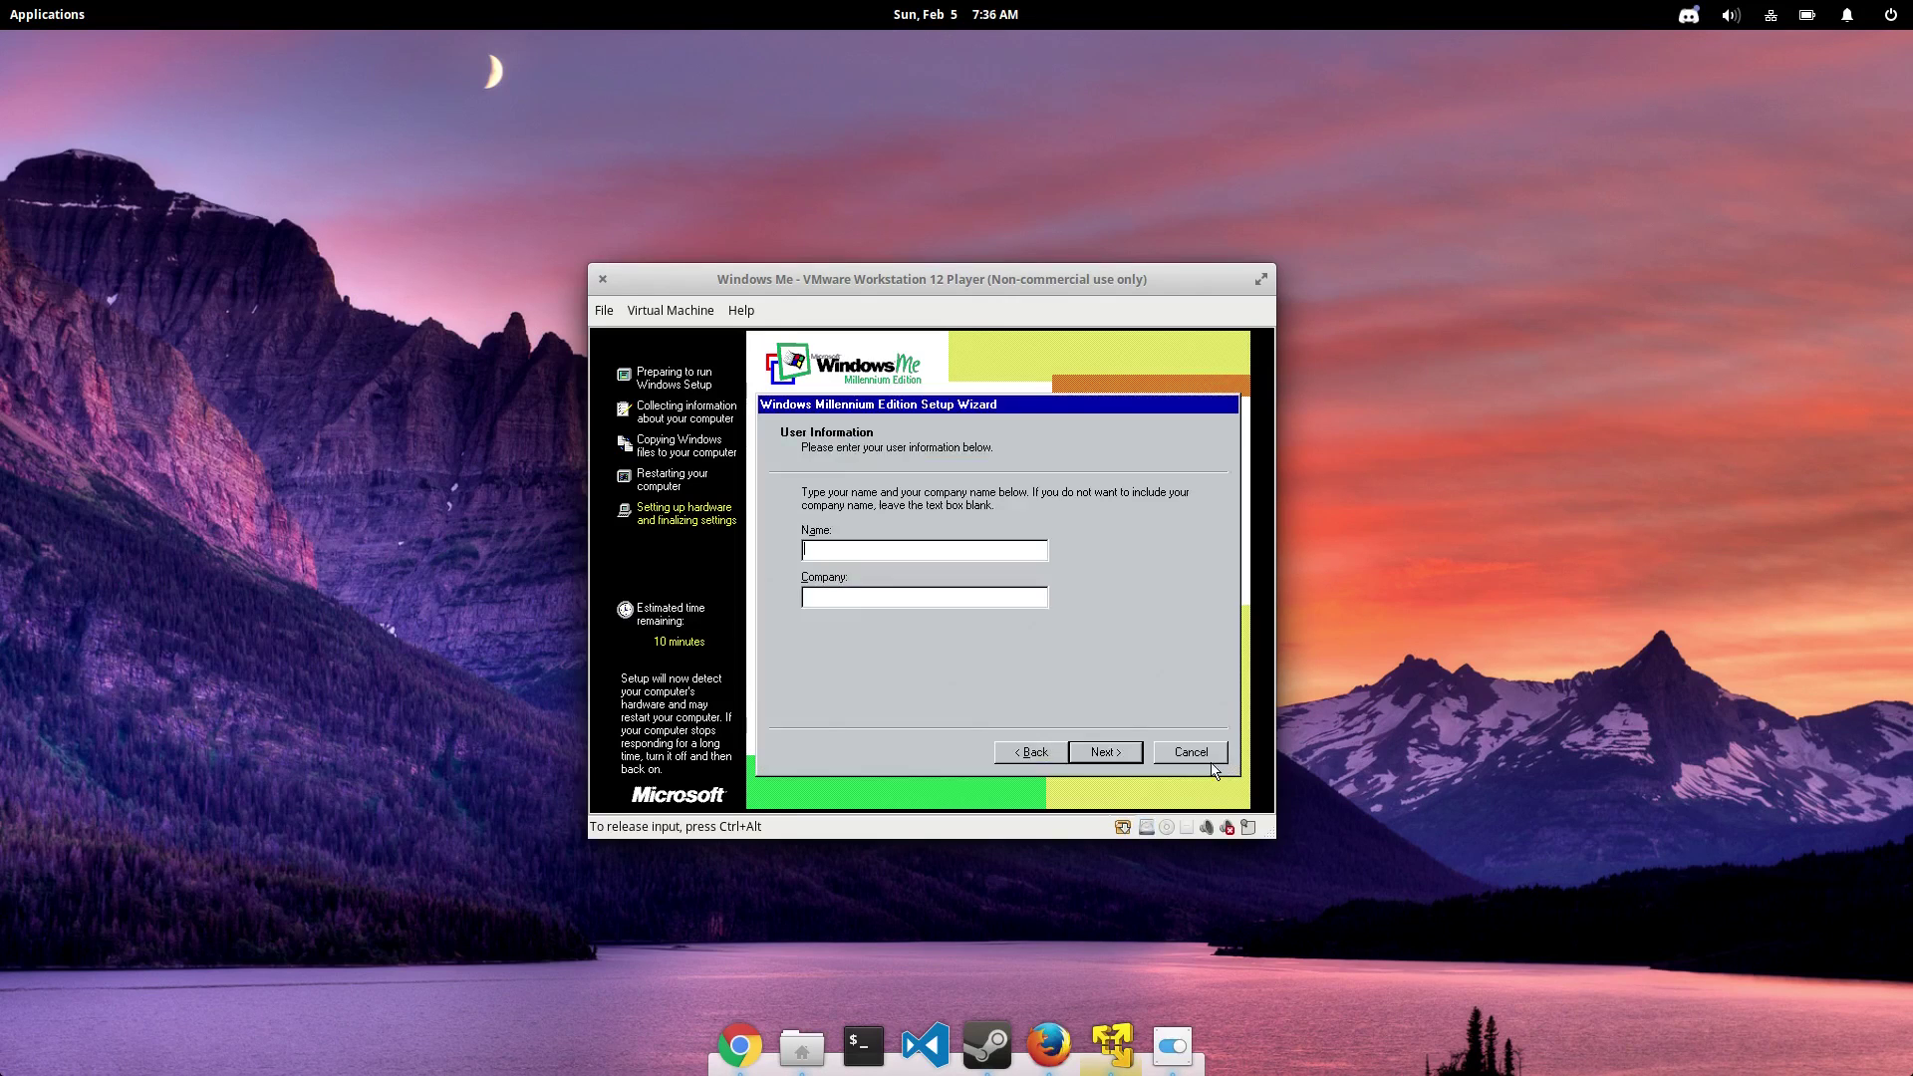
# Enter the user's name and company, then accept the licence agreement.
pyautogui.write('egee')
pyautogui.press('Tab')
pyautogui.write('egeeio')
pyautogui.click(1119, 753)
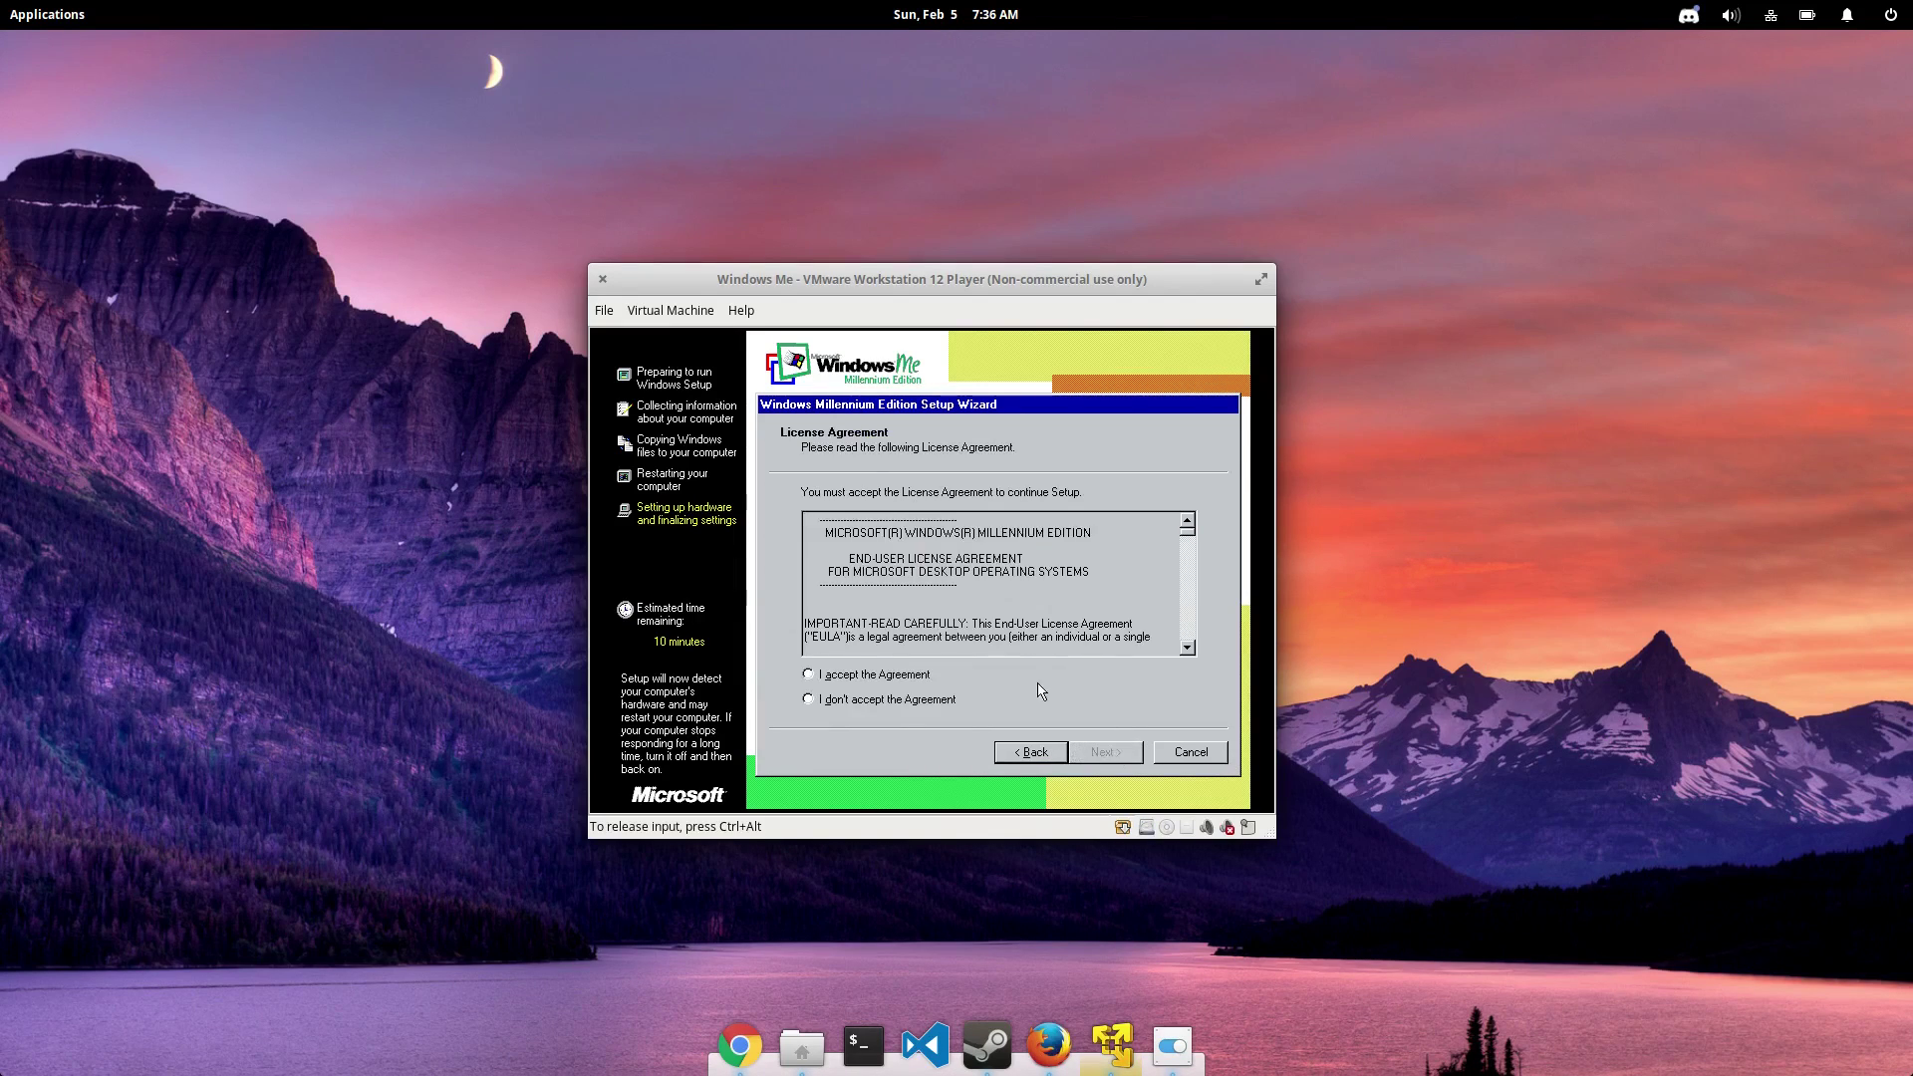
pyautogui.click(808, 675)
pyautogui.click(1113, 754)
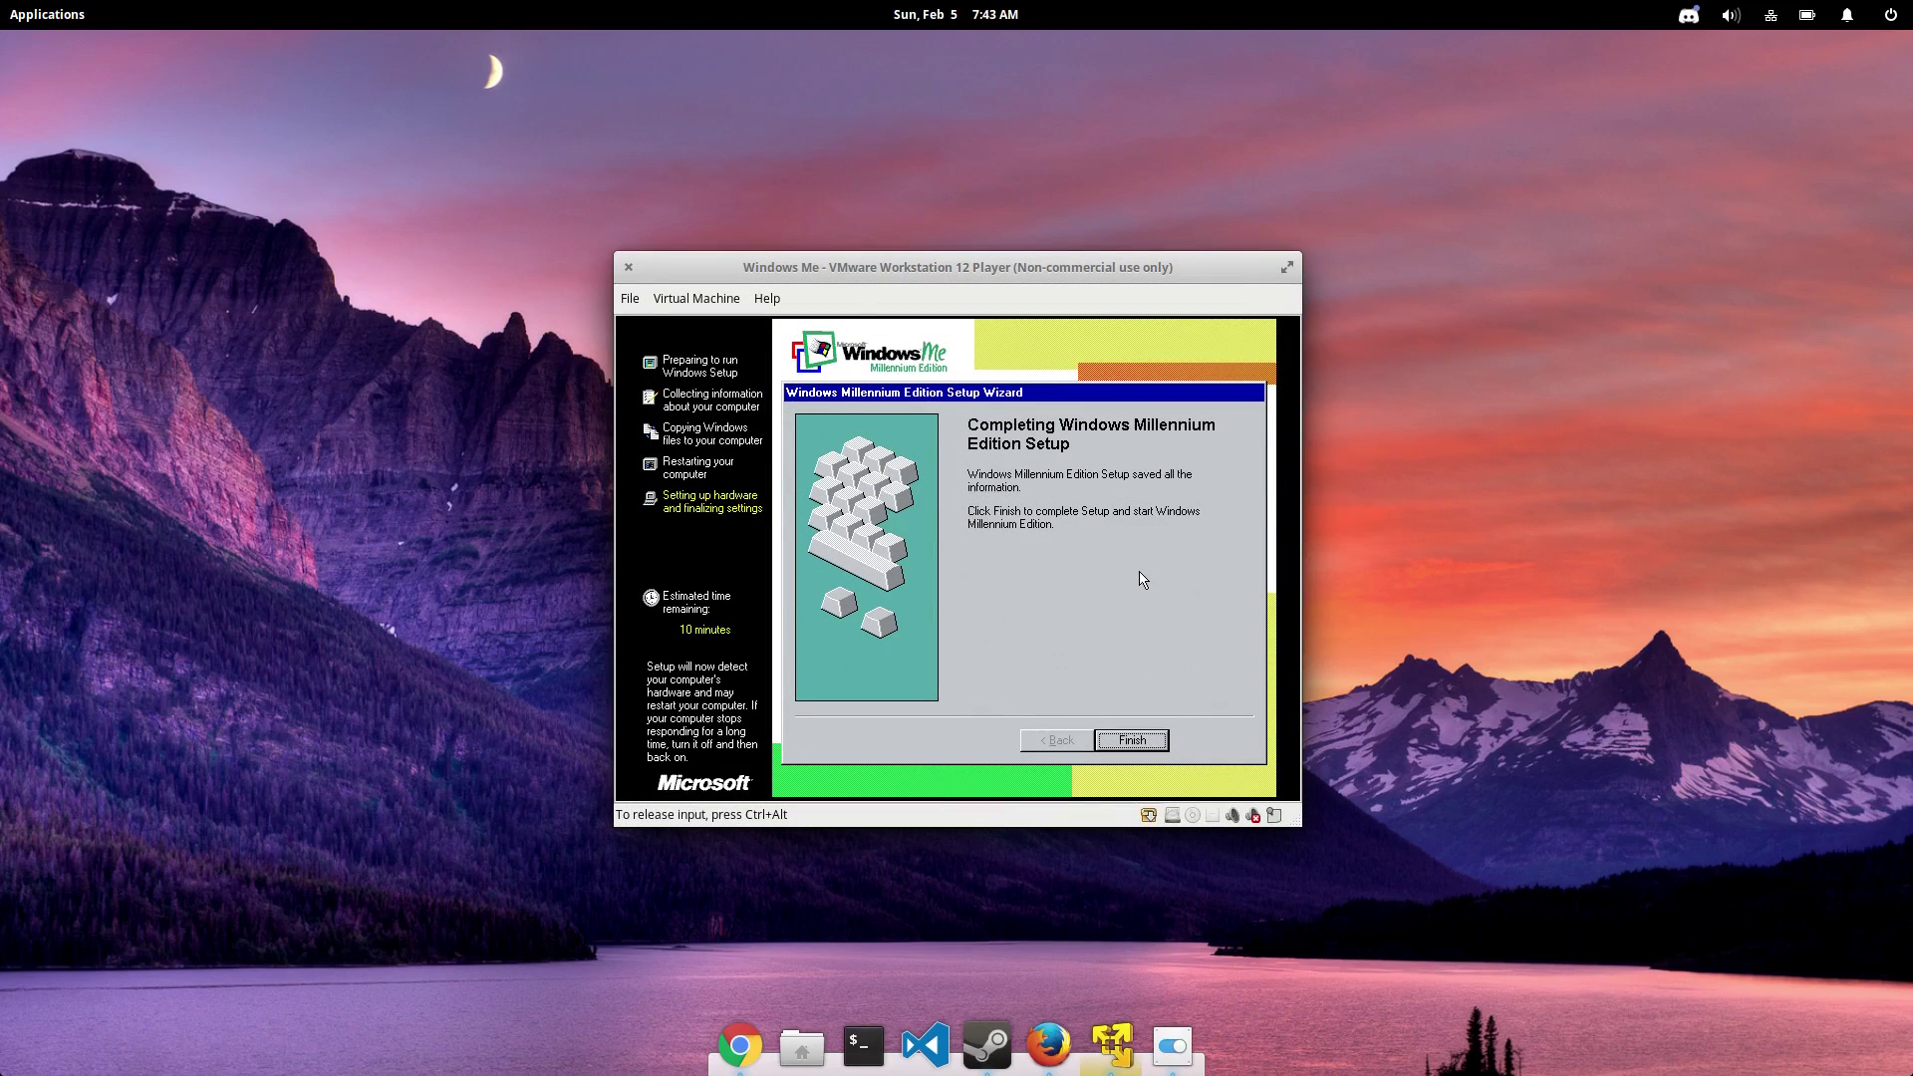
# Finish Setup and restart the virtual machine to the network login.
pyautogui.press('Return')
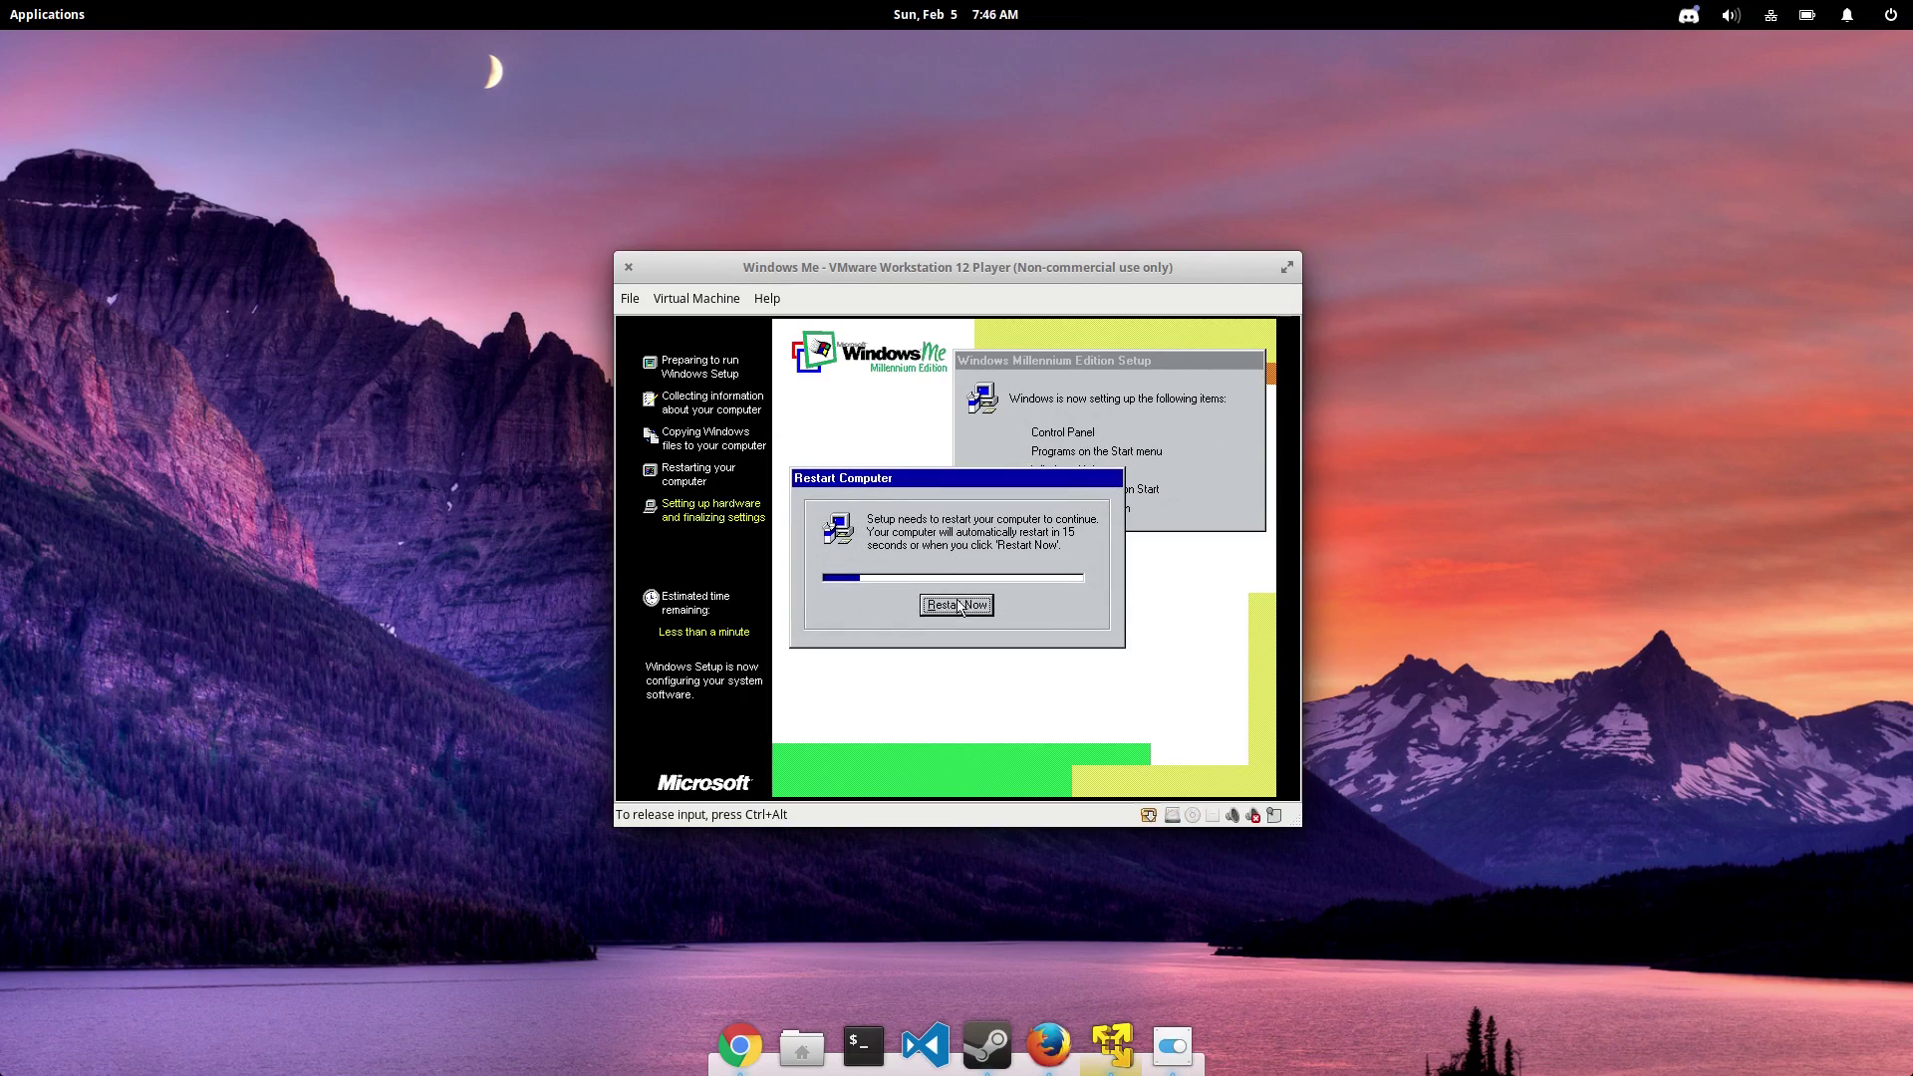
pyautogui.click(951, 602)
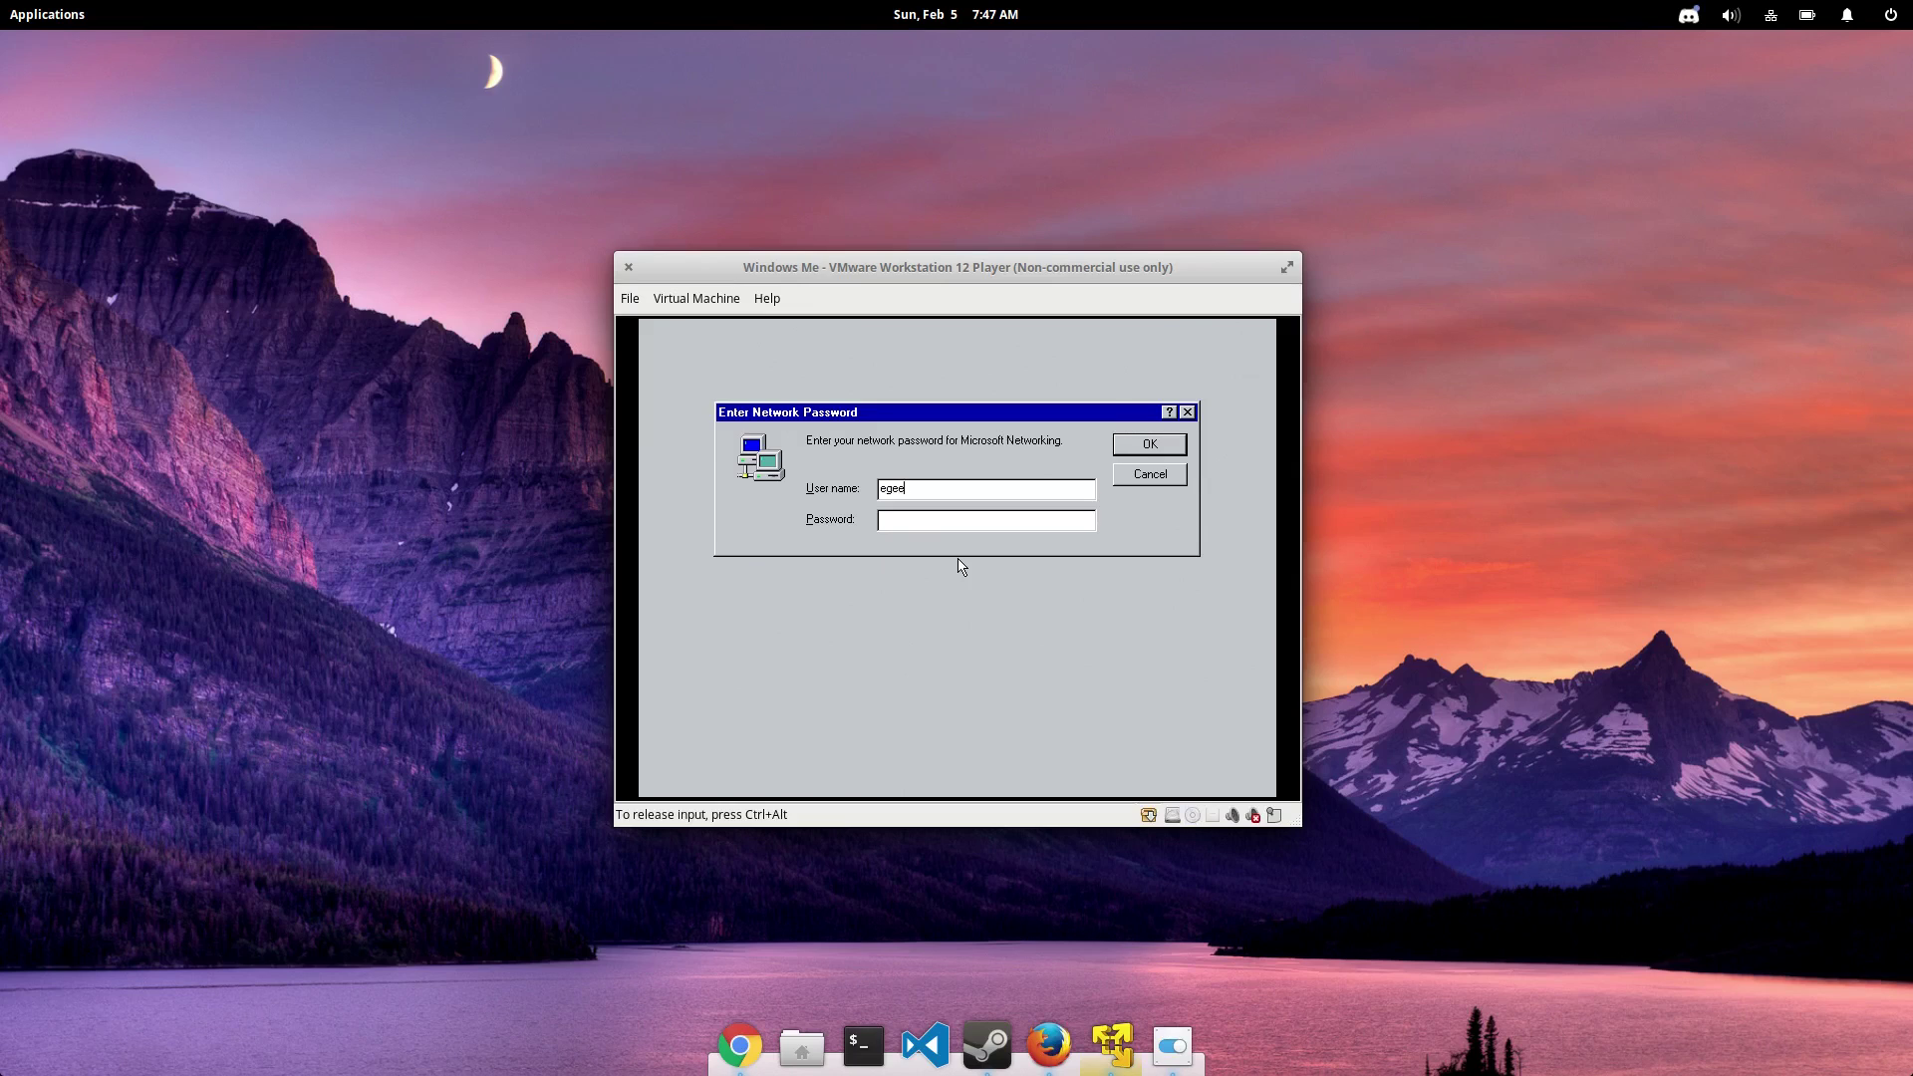
# Log in at the Enter Network Password dialog with no password.
pyautogui.press('Return')
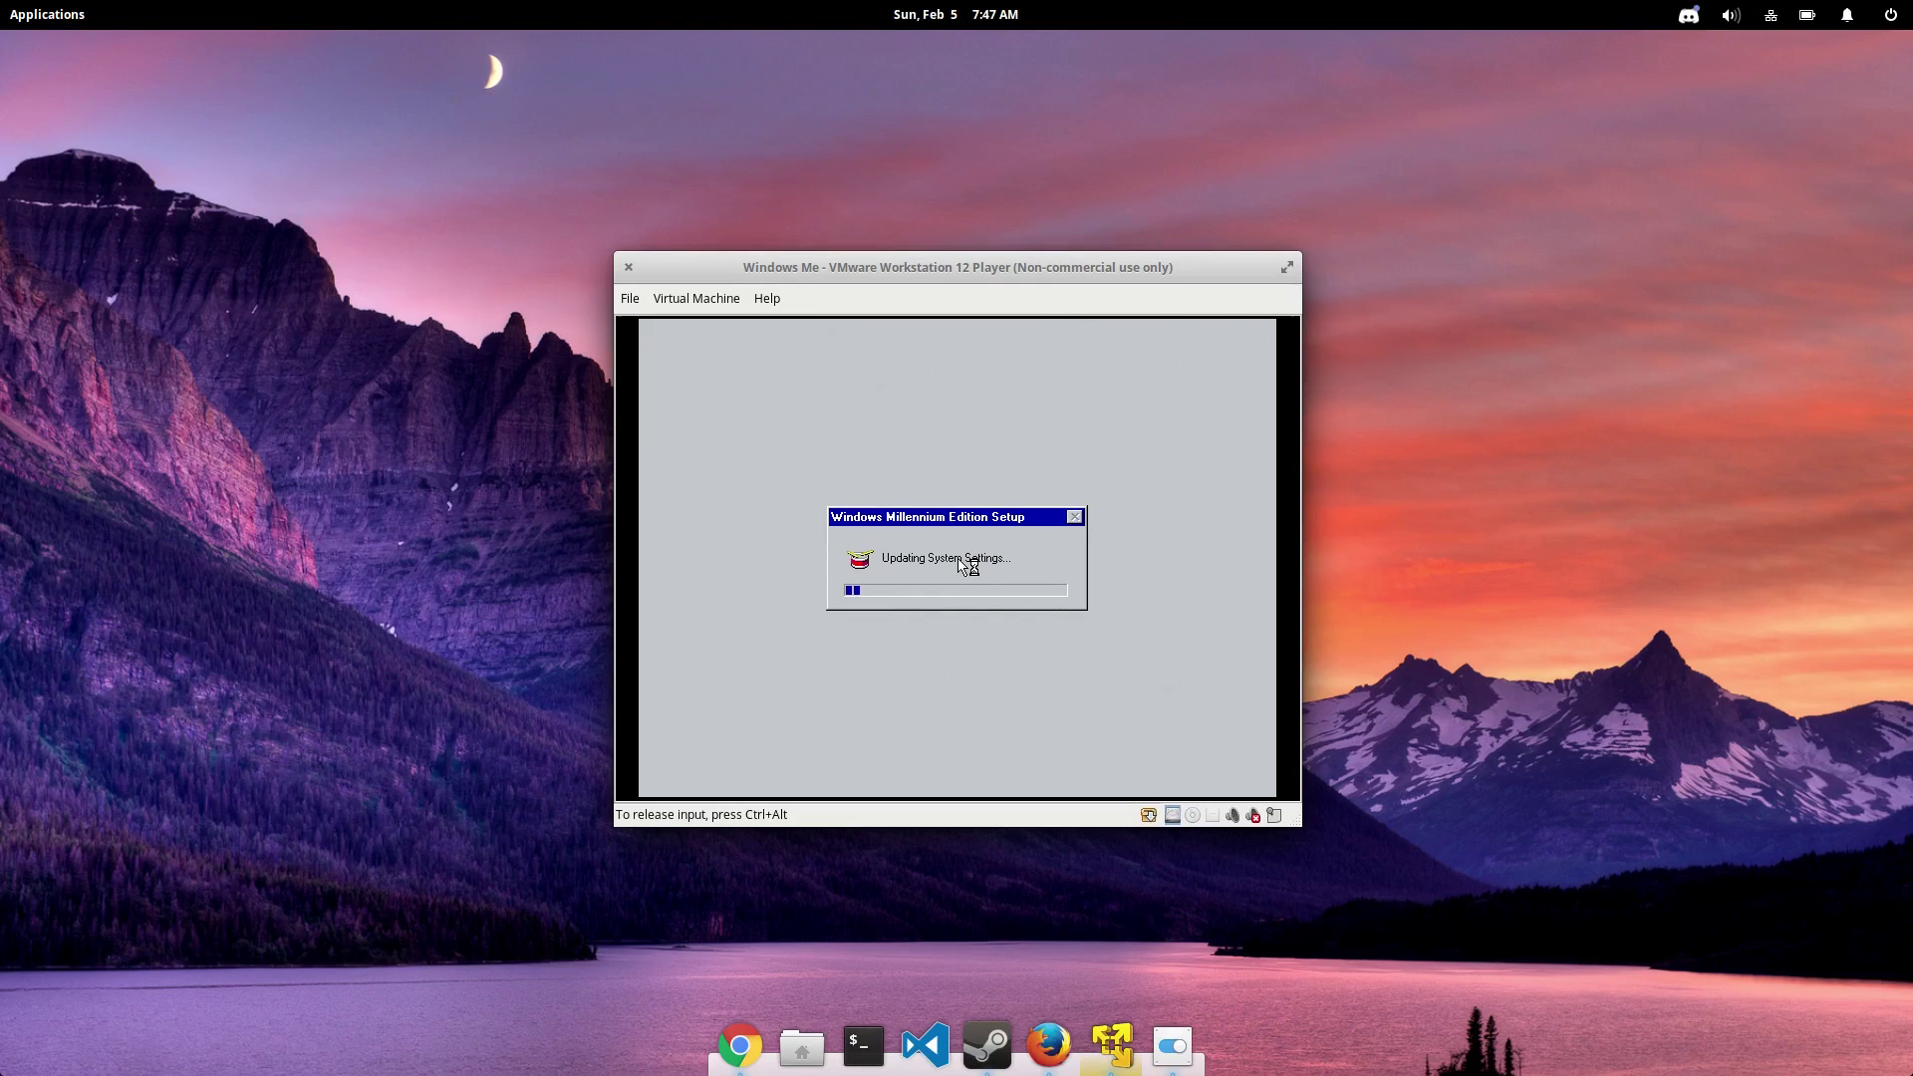